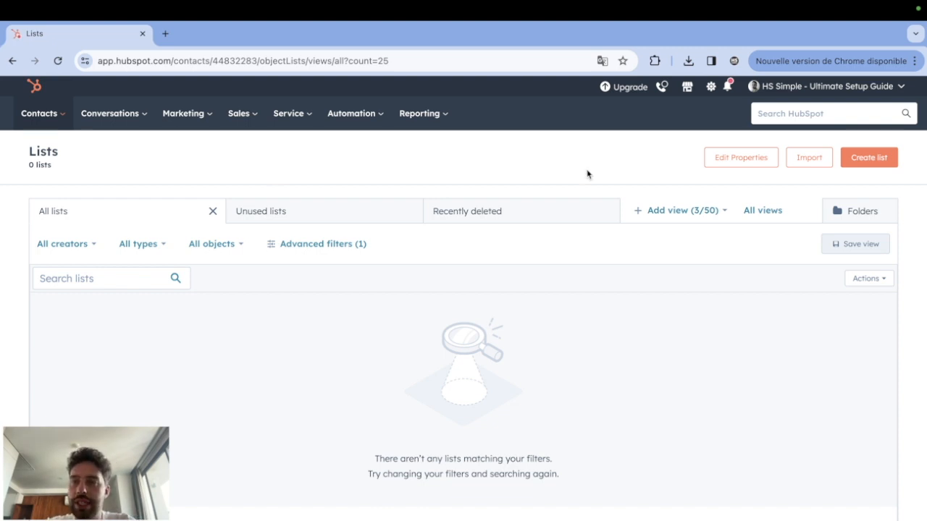
# Start creating a new list based on contact records
pyautogui.click(868, 157)
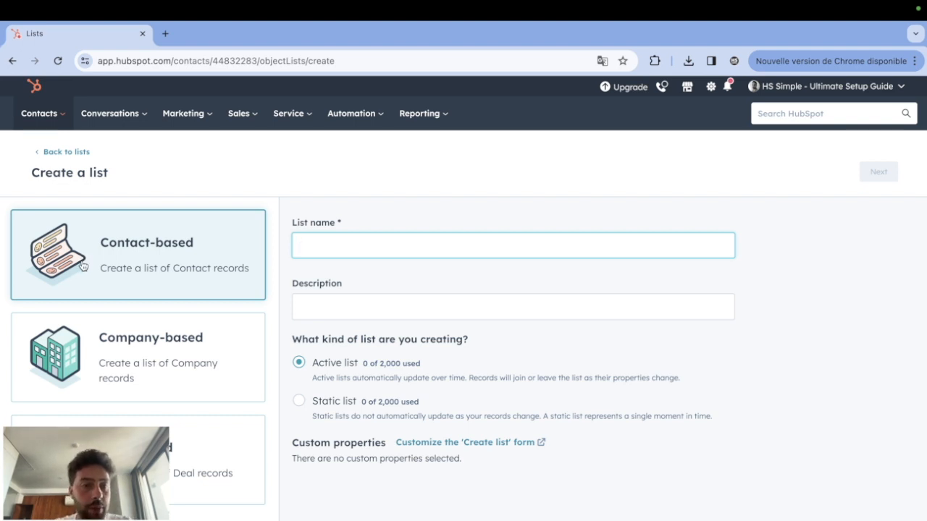
pyautogui.click(115, 357)
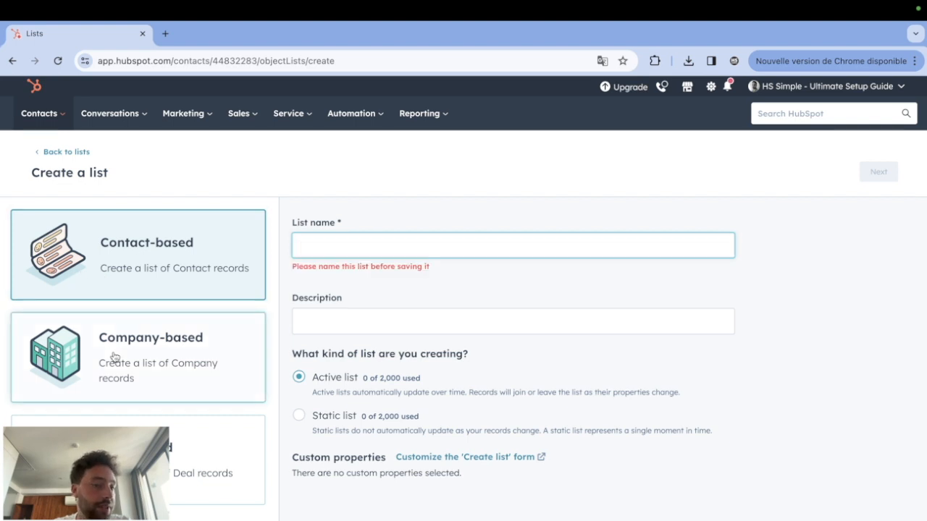
pyautogui.click(114, 357)
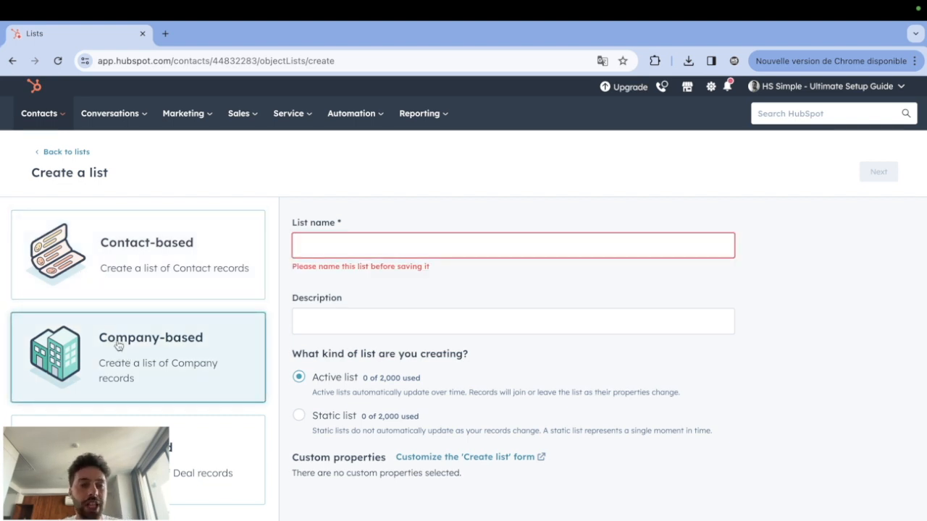
pyautogui.click(100, 279)
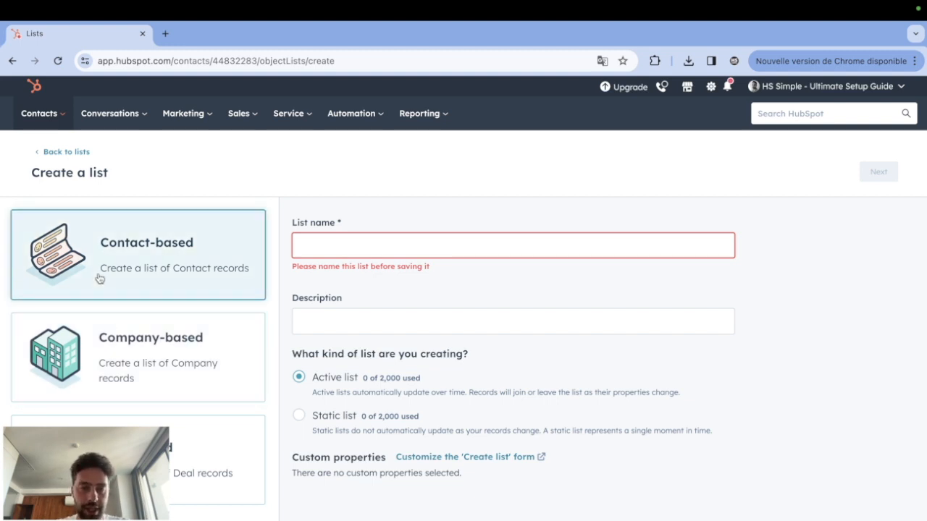
pyautogui.click(404, 255)
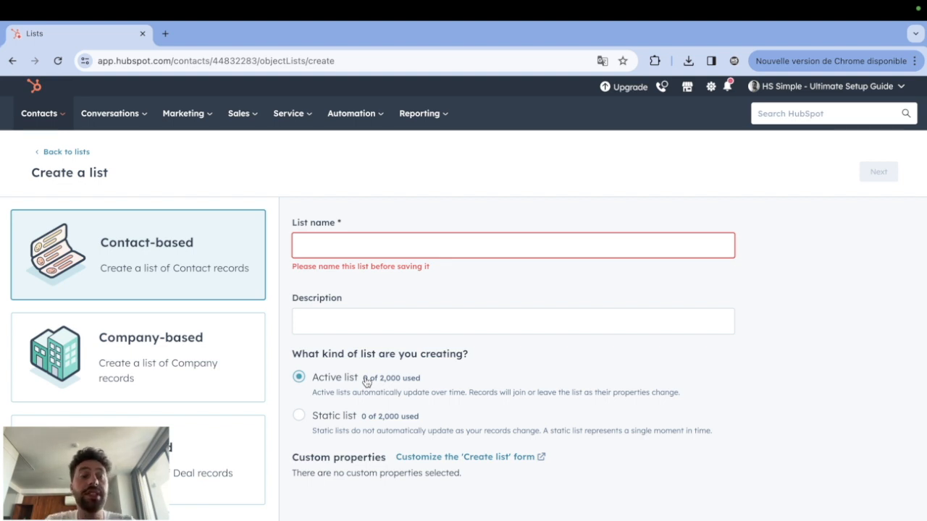
# Enter "B2C - FR - BMI>30" as the list name
pyautogui.click(346, 248)
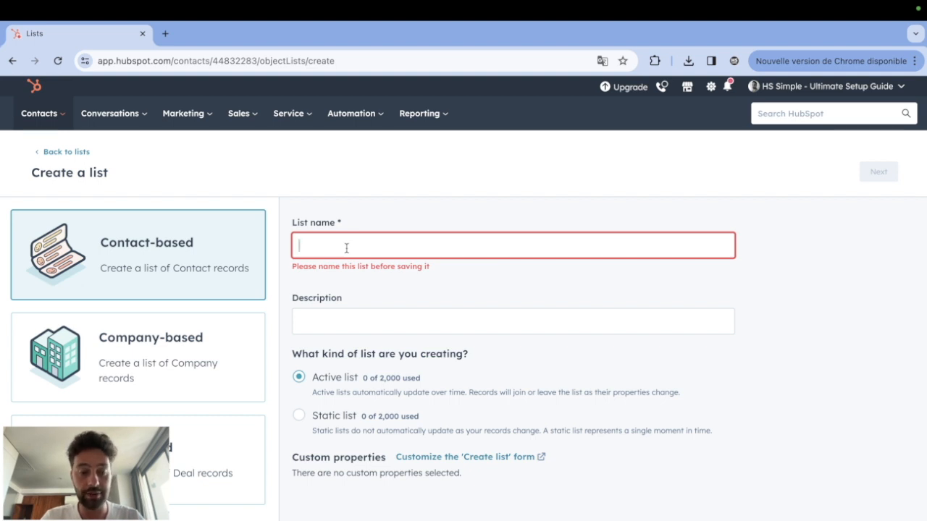
pyautogui.write('B2C - FR -')
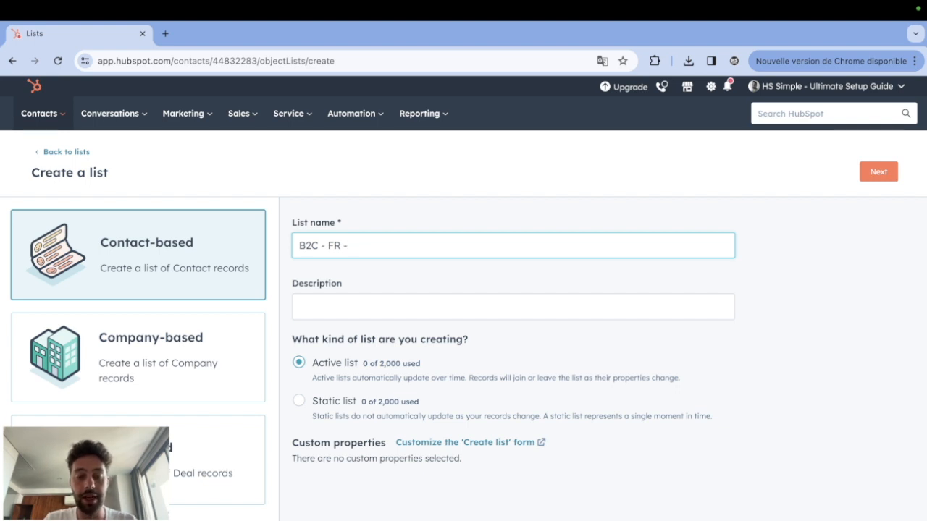
pyautogui.write('BMI>30')
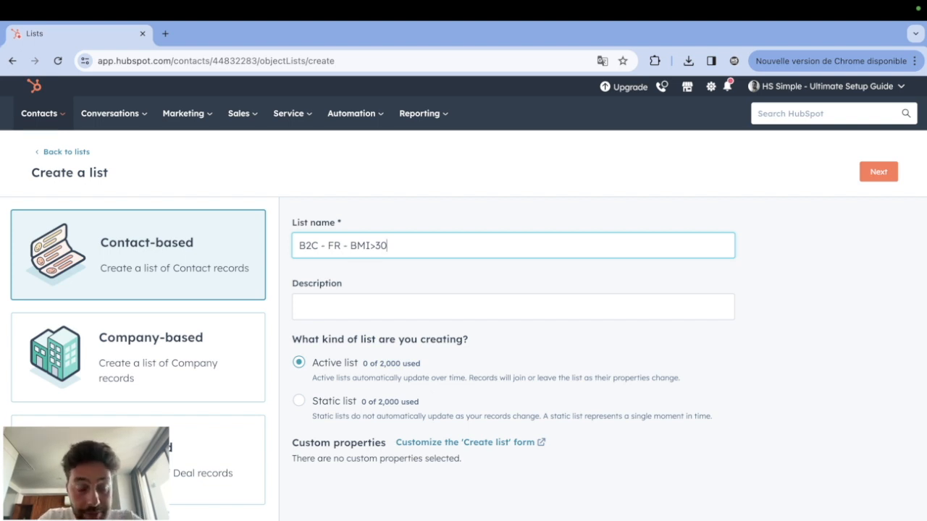
# Replace the list name with "B2B - UK - AR>100k"
pyautogui.press('super+a')
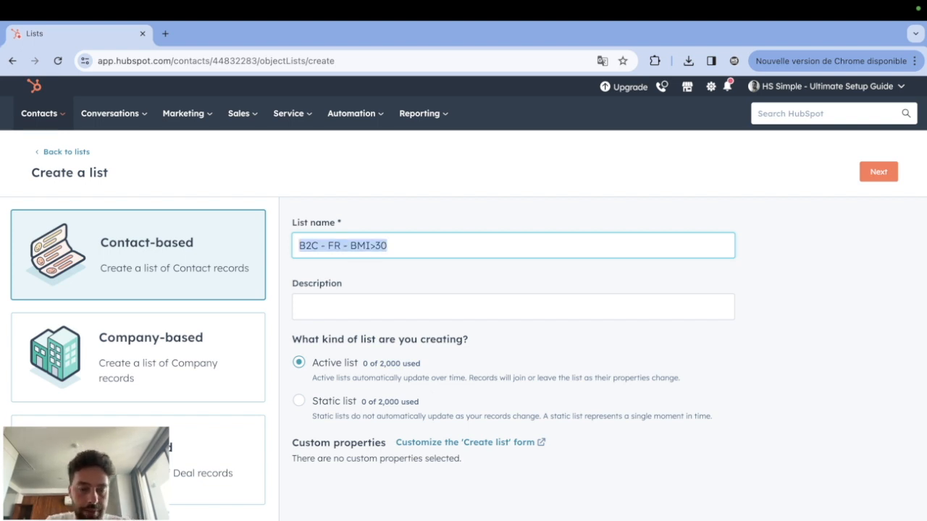
pyautogui.write('B2B - ')
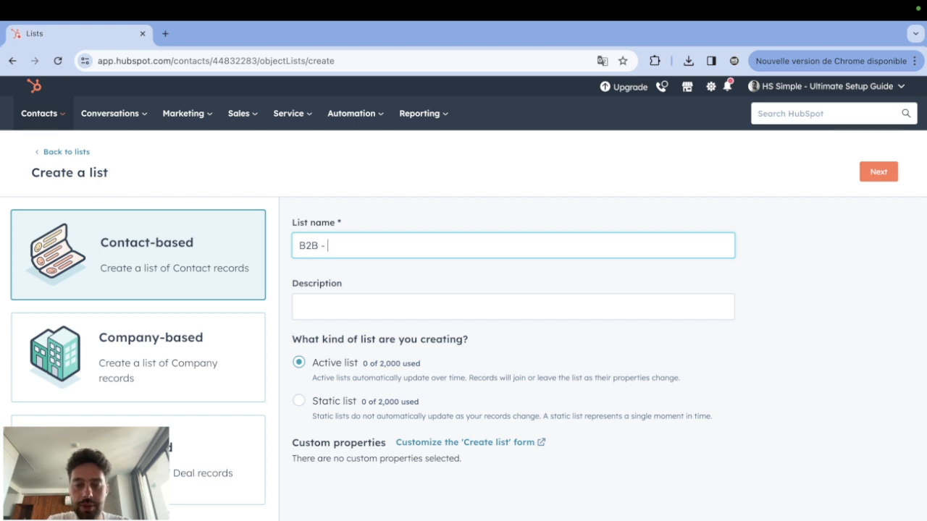
pyautogui.write('UK - ')
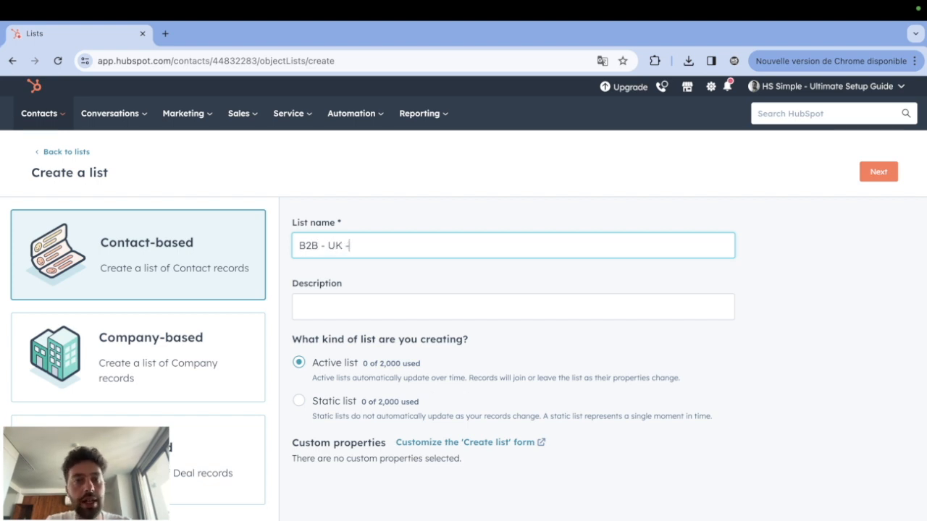
pyautogui.write('A')
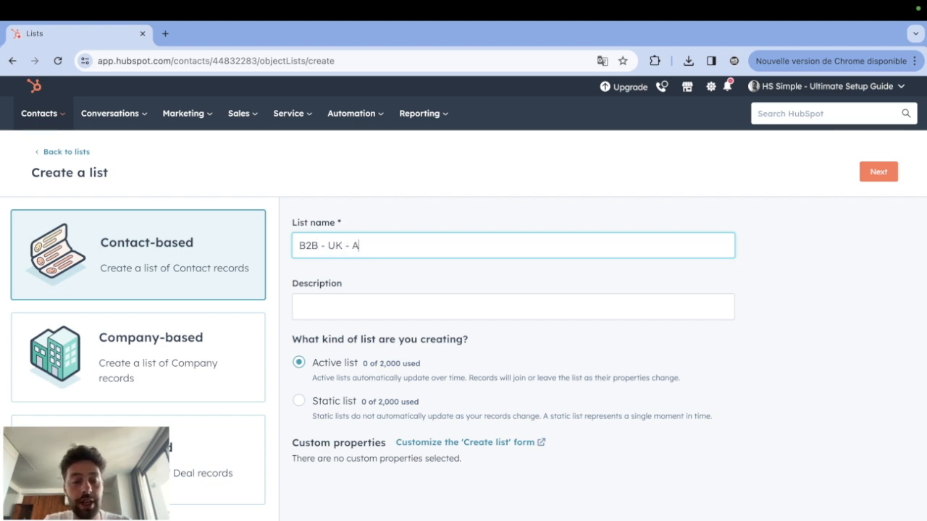
pyautogui.write('R>100')
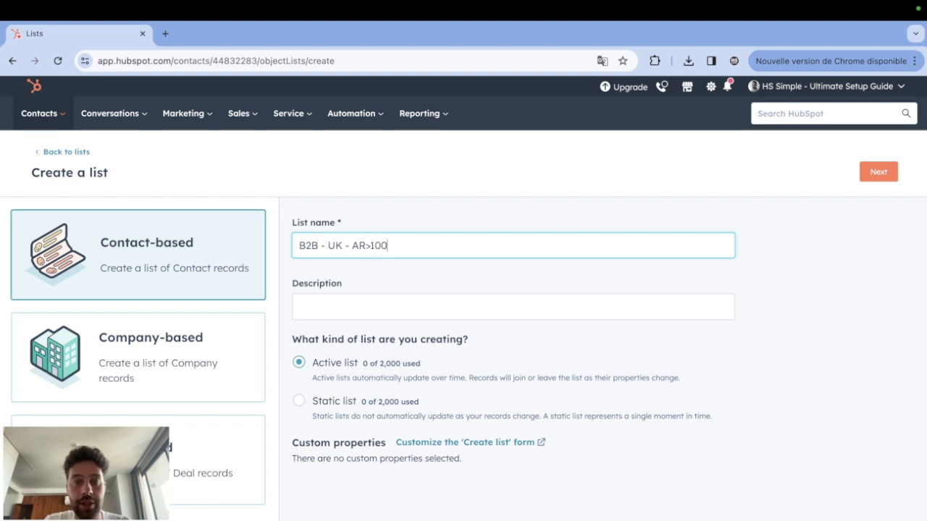
pyautogui.write('k')
pyautogui.click(314, 232)
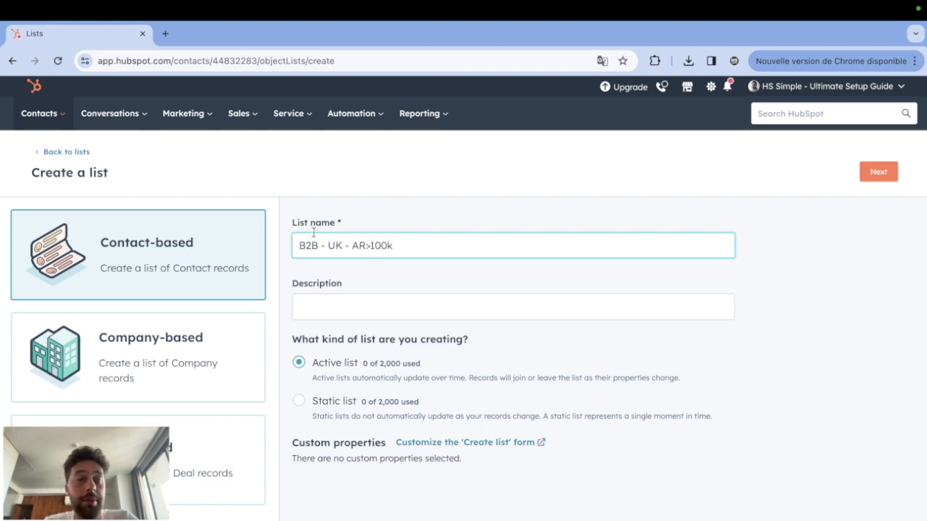
pyautogui.moveTo(404, 242); pyautogui.dragTo(301, 243)
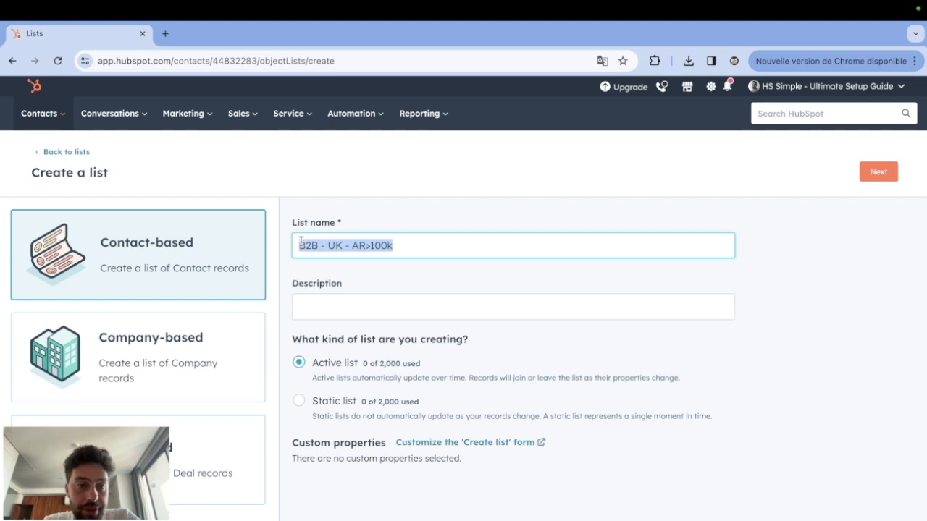
pyautogui.click(305, 299)
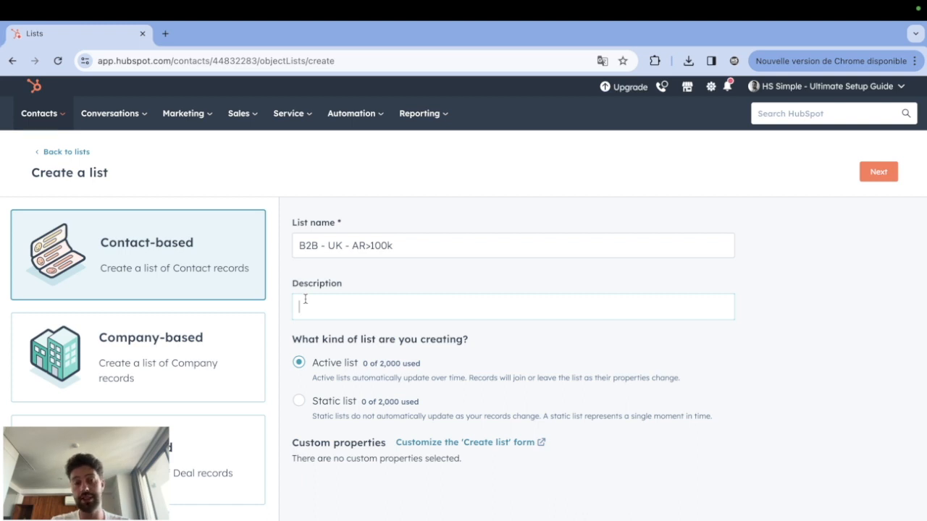
pyautogui.moveTo(300, 246); pyautogui.dragTo(433, 247)
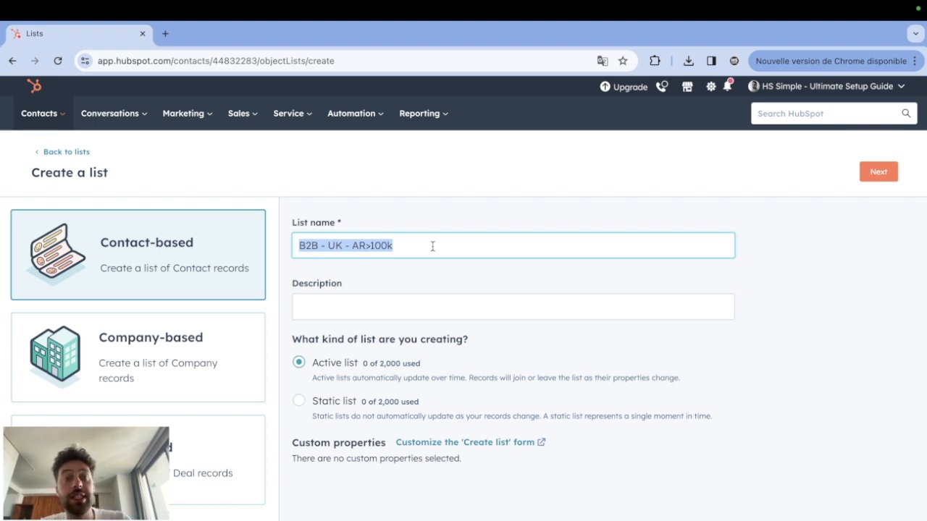
pyautogui.click(419, 262)
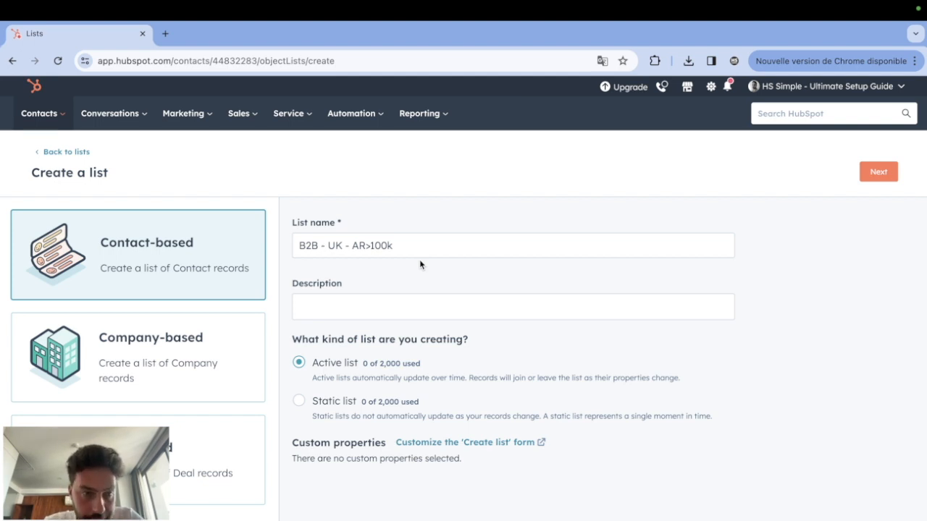
pyautogui.moveTo(293, 340); pyautogui.dragTo(497, 345)
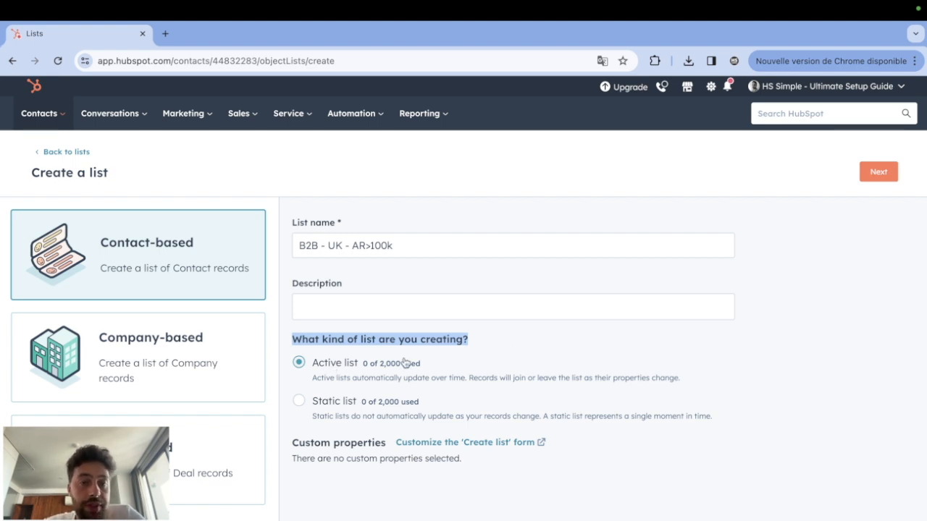
# Set the list kind to Active list and continue to the filter setup
pyautogui.click(298, 361)
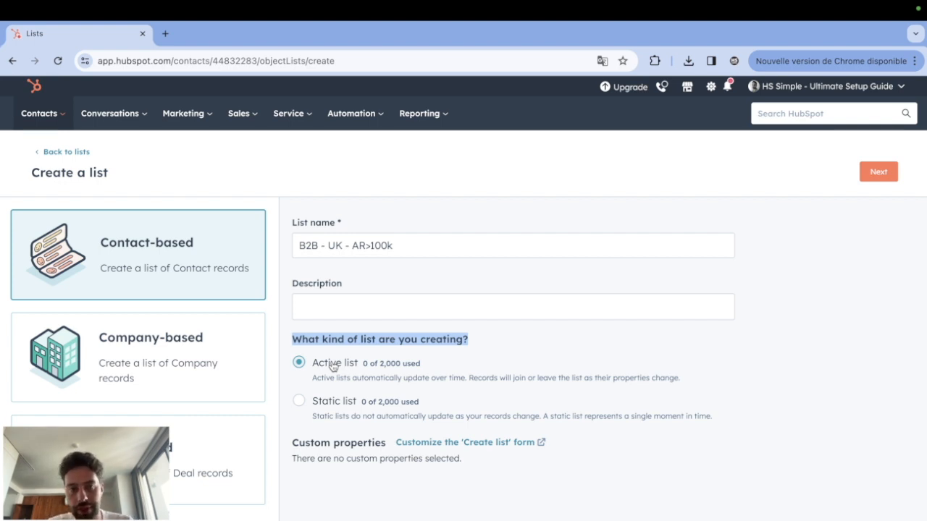
pyautogui.click(303, 403)
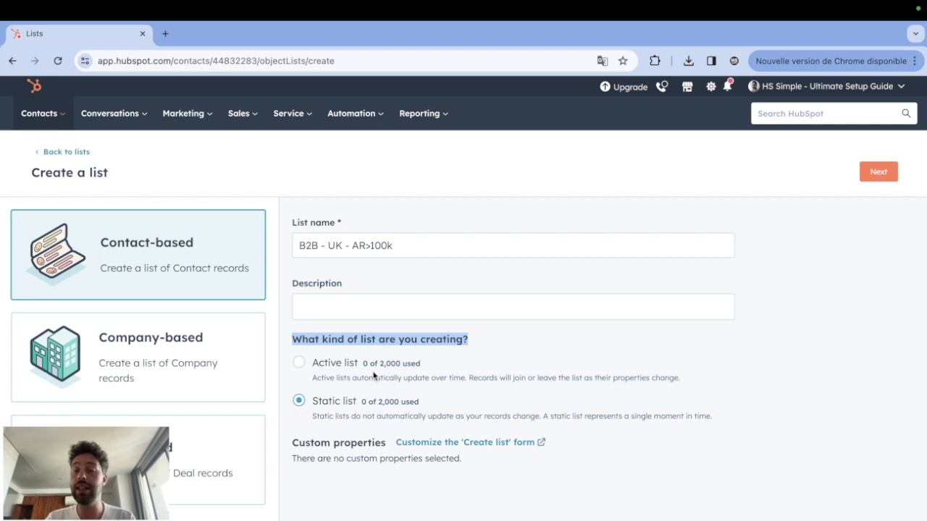
pyautogui.click(300, 366)
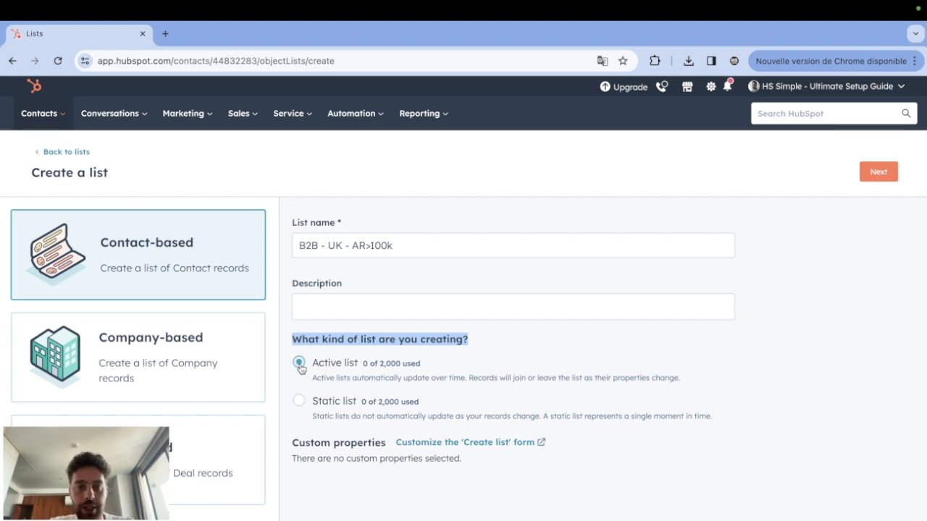
pyautogui.click(879, 174)
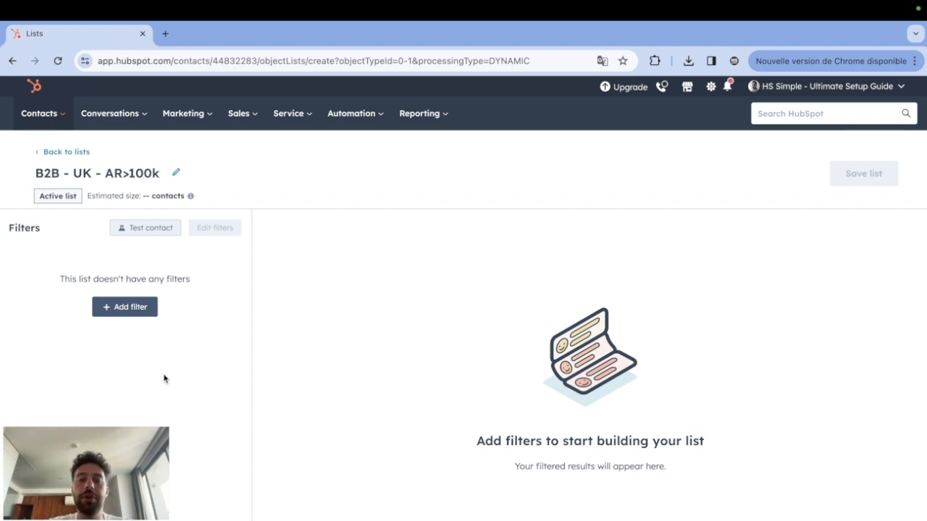
# Start a filter on the Contact object and choose the Contact properties category
pyautogui.click(118, 307)
pyautogui.click(291, 275)
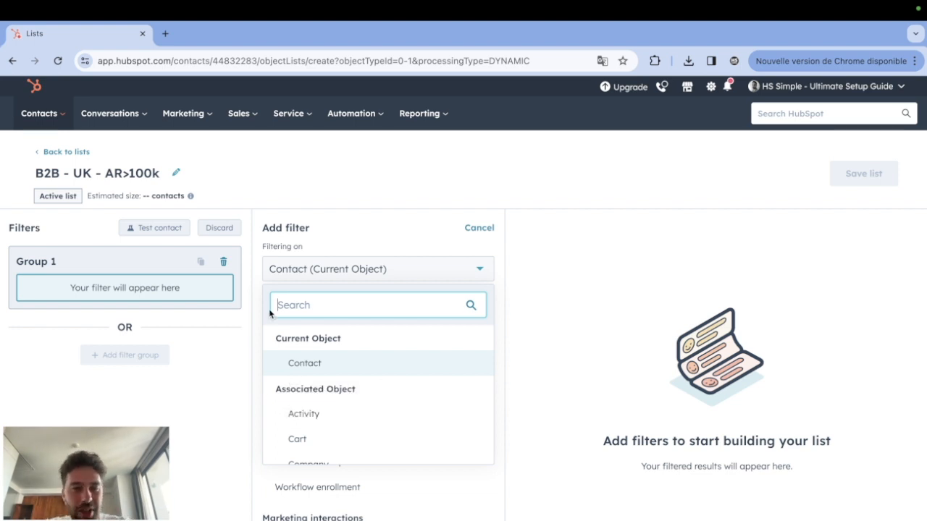
pyautogui.click(264, 268)
pyautogui.scroll(-3, 286, 512)
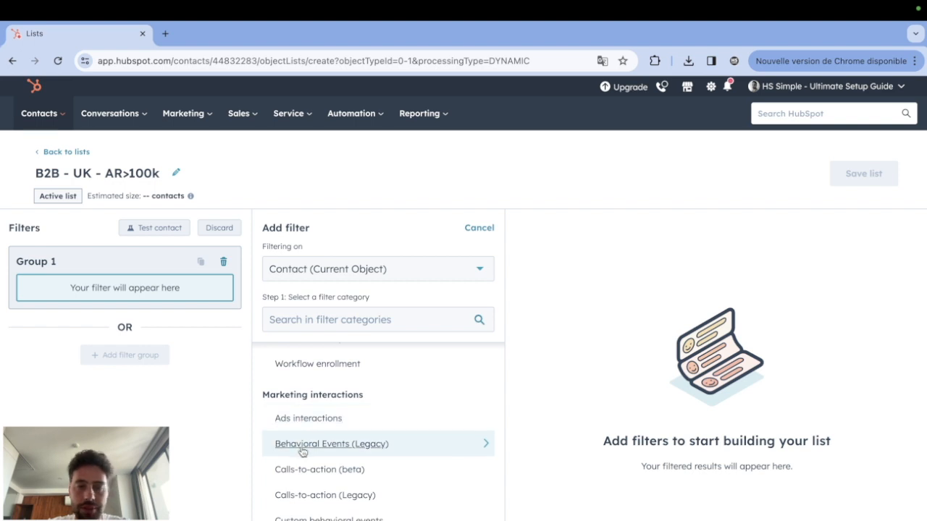
pyautogui.scroll(-1, 295, 481)
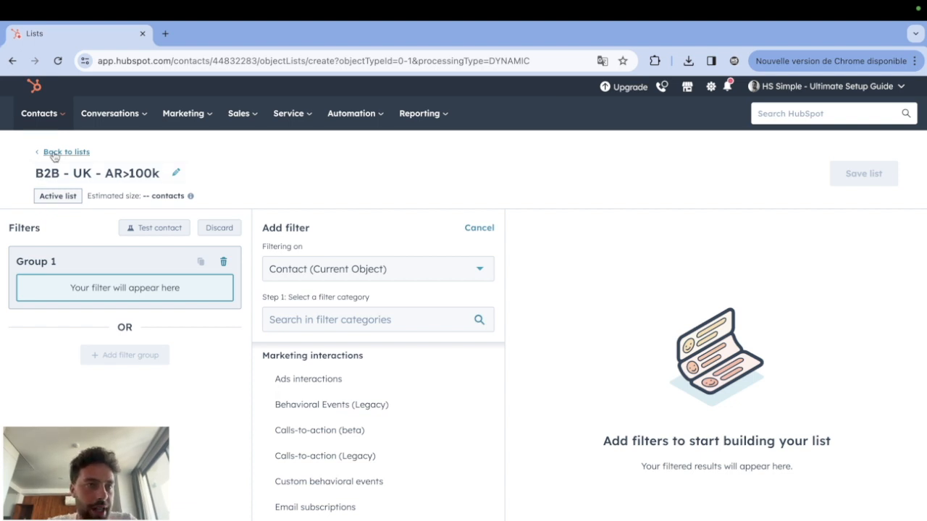
pyautogui.moveTo(34, 173); pyautogui.dragTo(106, 177)
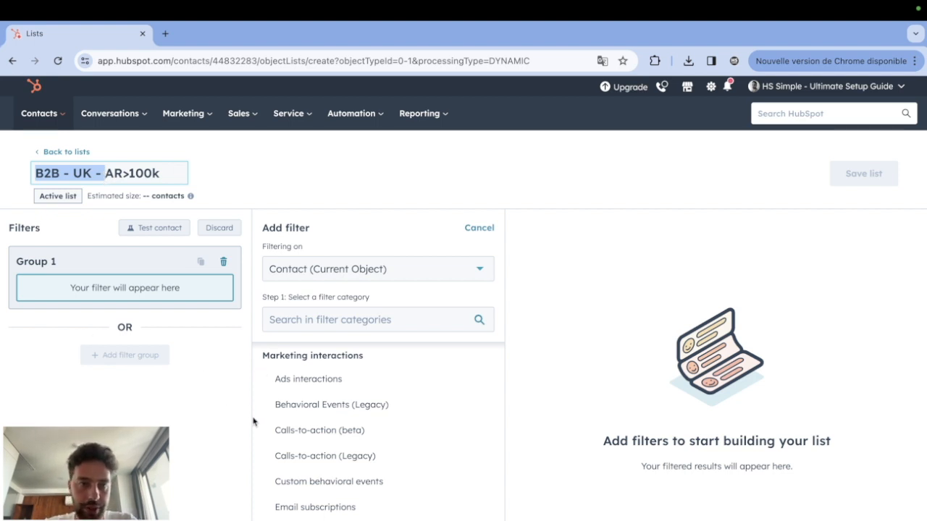
pyautogui.scroll(3, 257, 422)
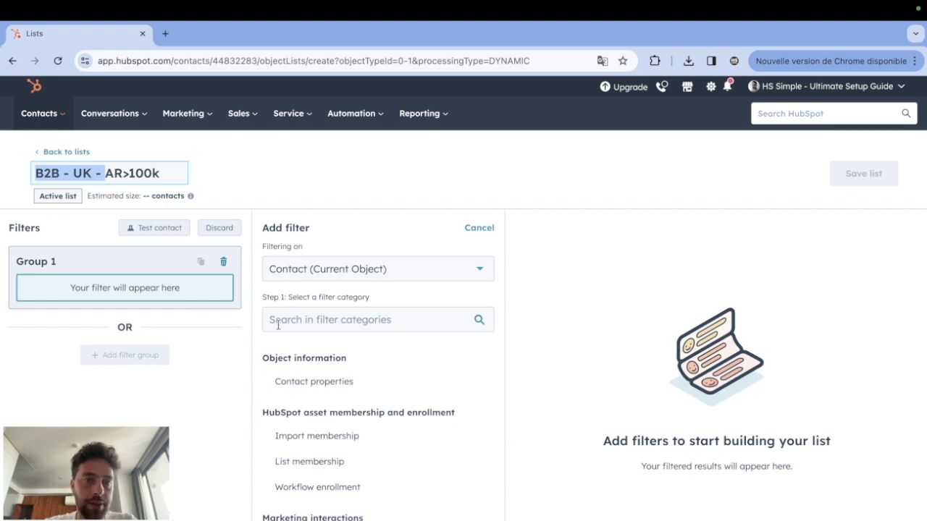
pyautogui.click(306, 384)
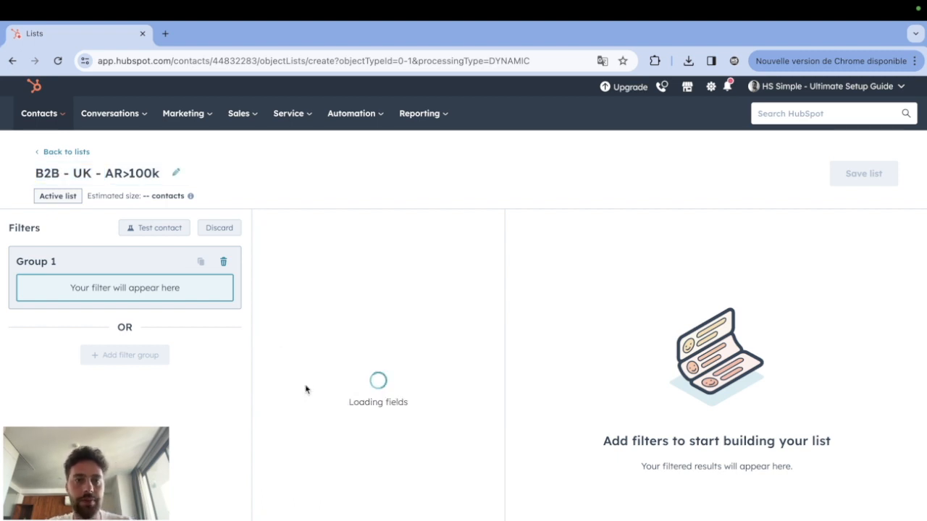
# Find the Market property and set its filter to is any of B2B
pyautogui.write('market')
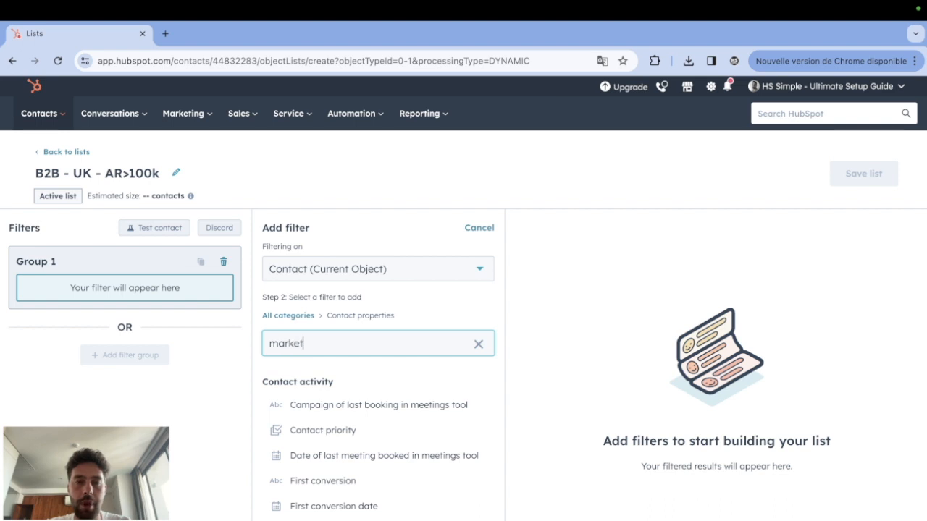
pyautogui.click(307, 520)
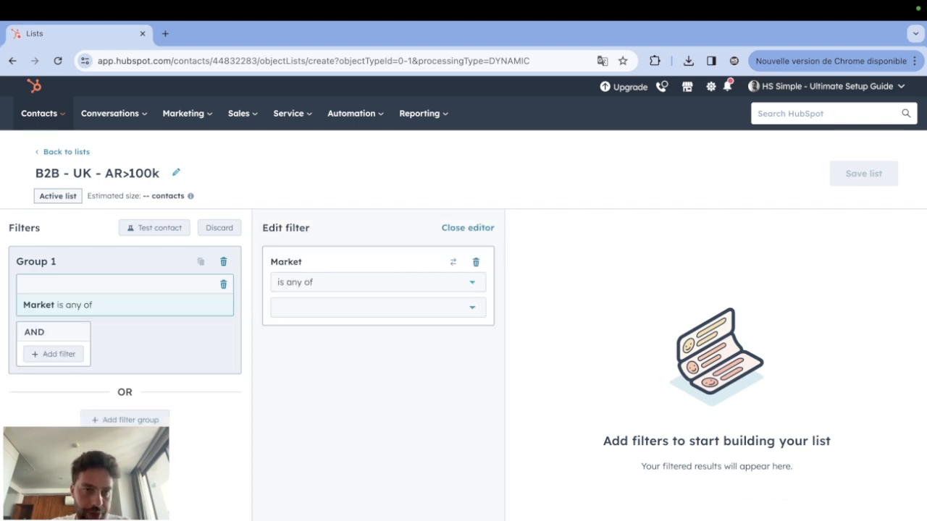
pyautogui.click(300, 308)
pyautogui.click(291, 337)
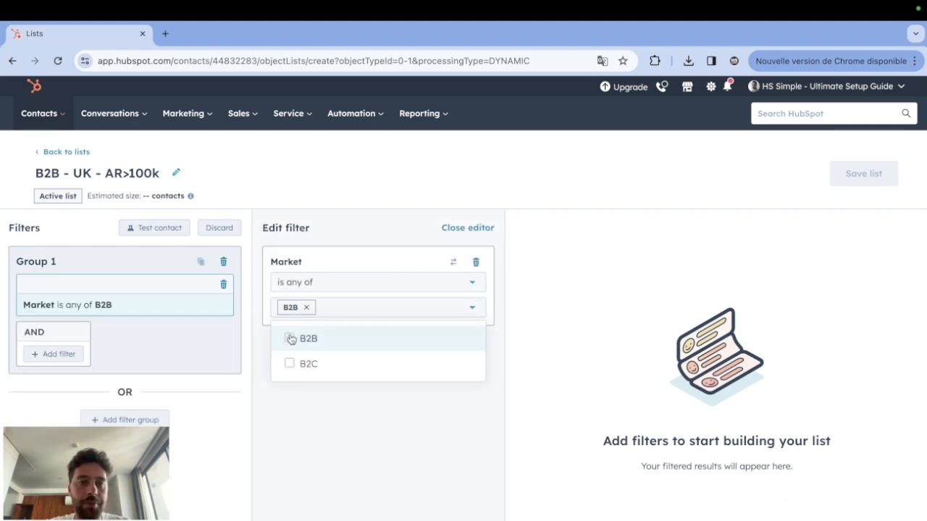
pyautogui.click(279, 472)
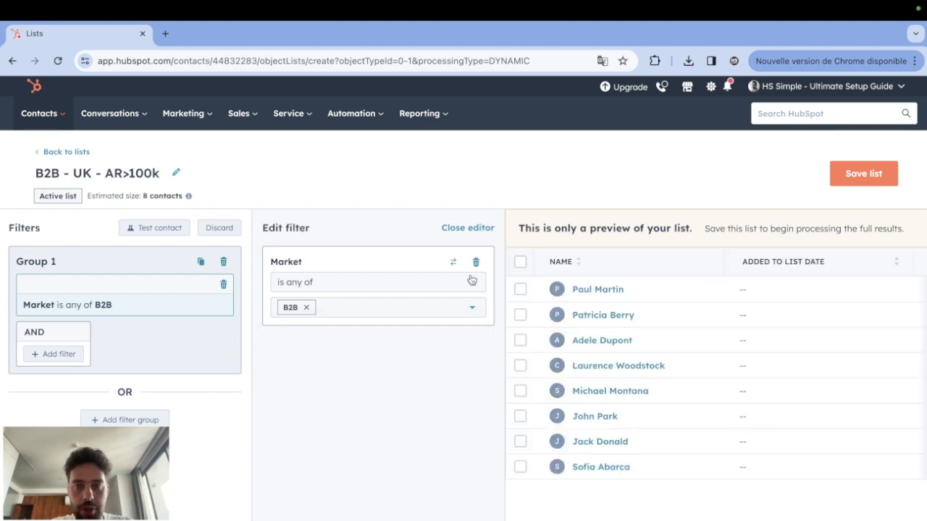
pyautogui.moveTo(570, 281); pyautogui.dragTo(666, 471)
pyautogui.click(693, 510)
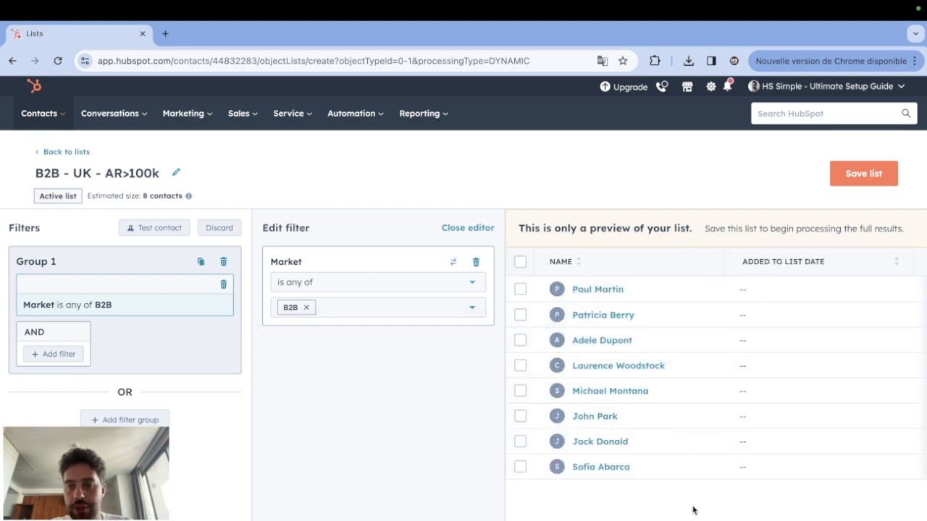
# Add a contact property filter requiring Country 2 to be any of United Kingdom
pyautogui.click(46, 355)
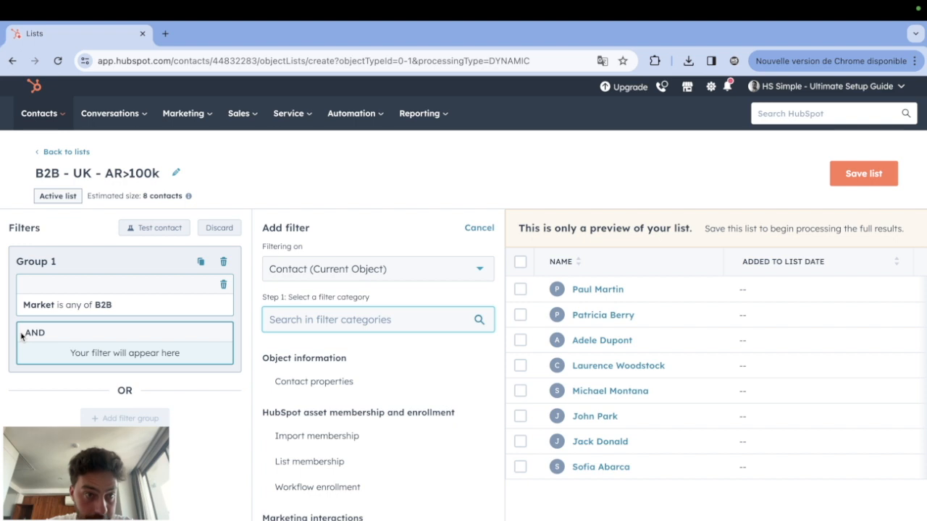
pyautogui.click(317, 381)
pyautogui.write('country')
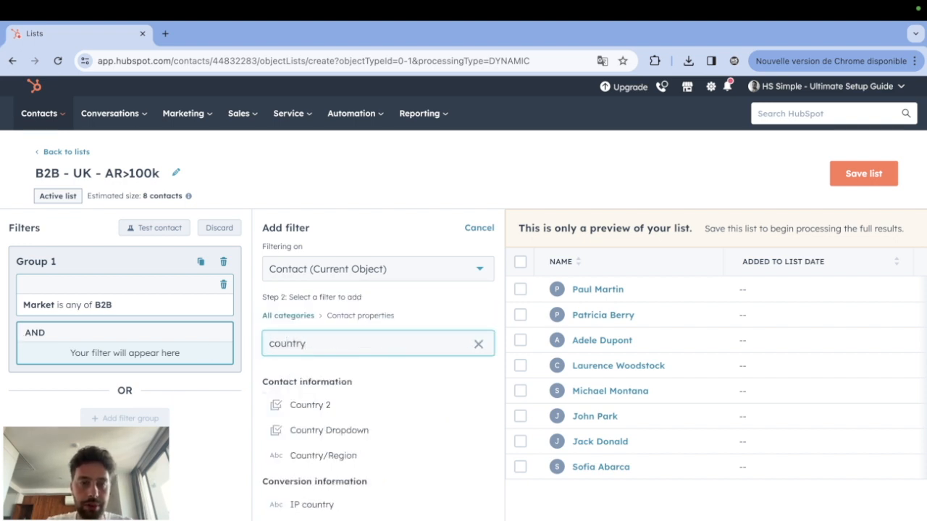
pyautogui.click(331, 407)
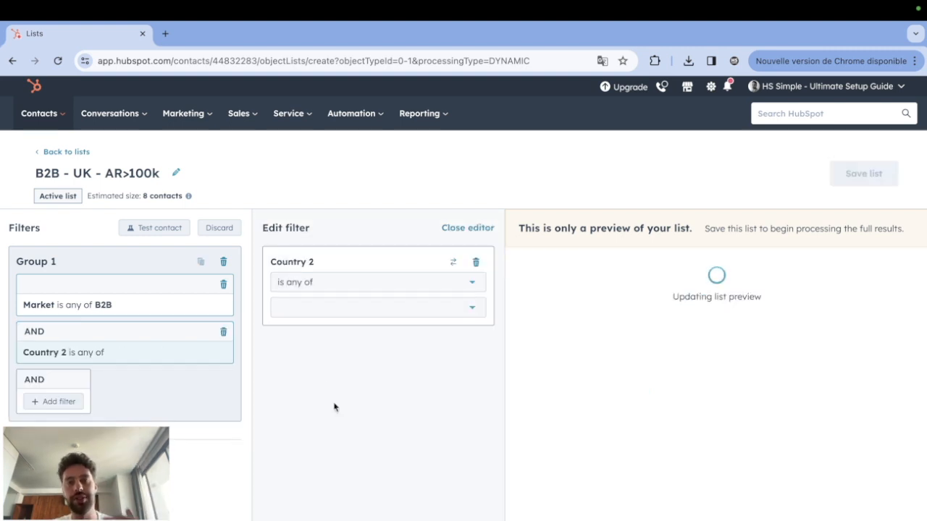
pyautogui.click(296, 320)
pyautogui.write('u')
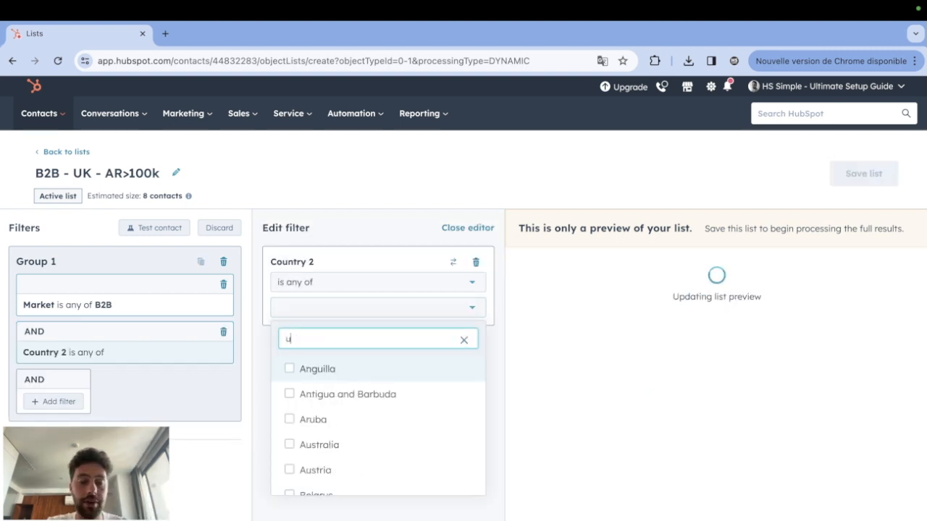
pyautogui.write('nite')
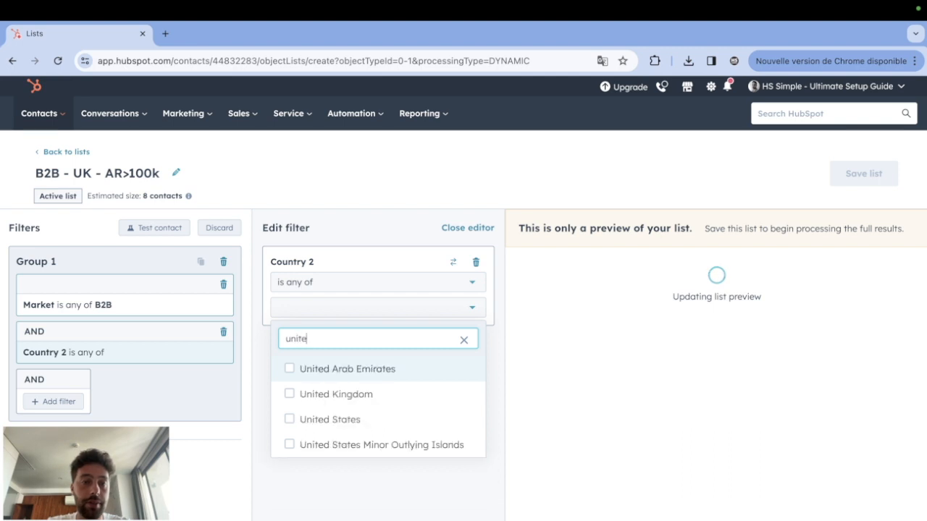
pyautogui.click(290, 394)
pyautogui.click(286, 503)
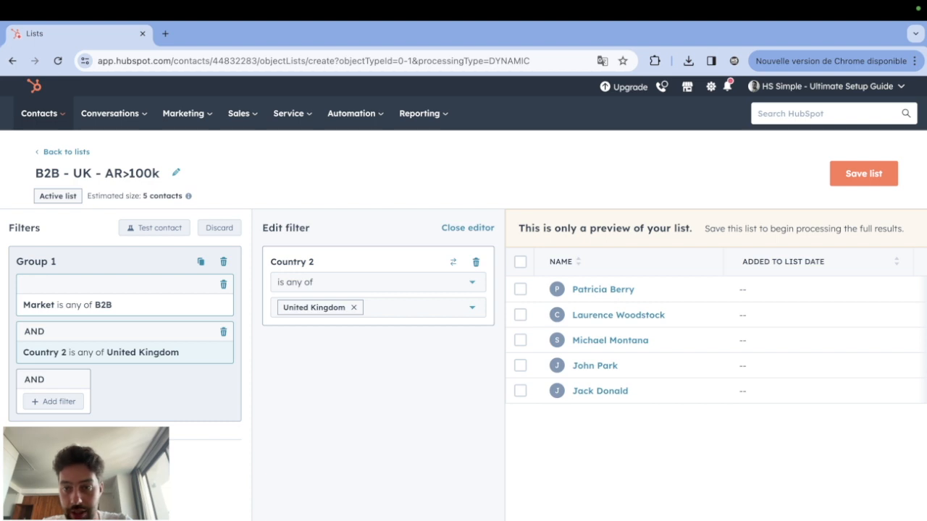
pyautogui.moveTo(570, 281); pyautogui.dragTo(610, 328)
pyautogui.click(654, 433)
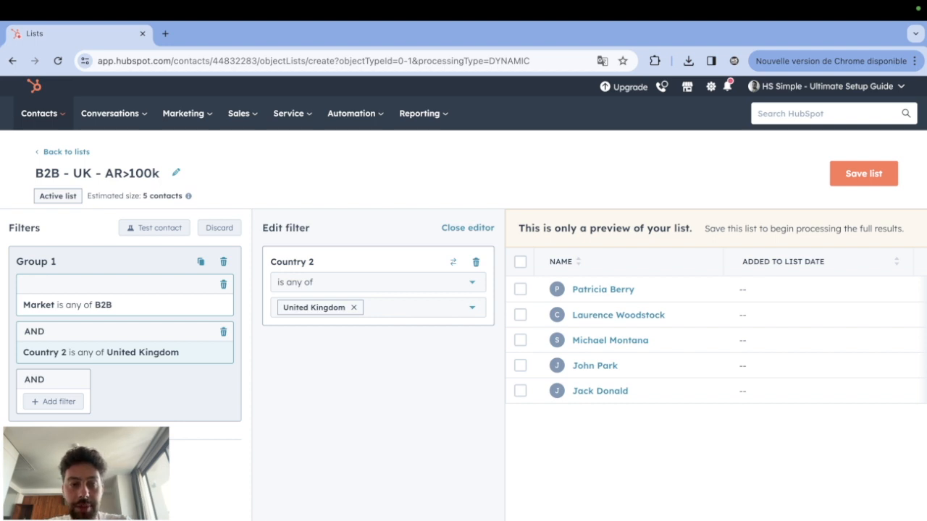
# Add a filter on the associated Company object using the Annual revenue company property
pyautogui.click(55, 401)
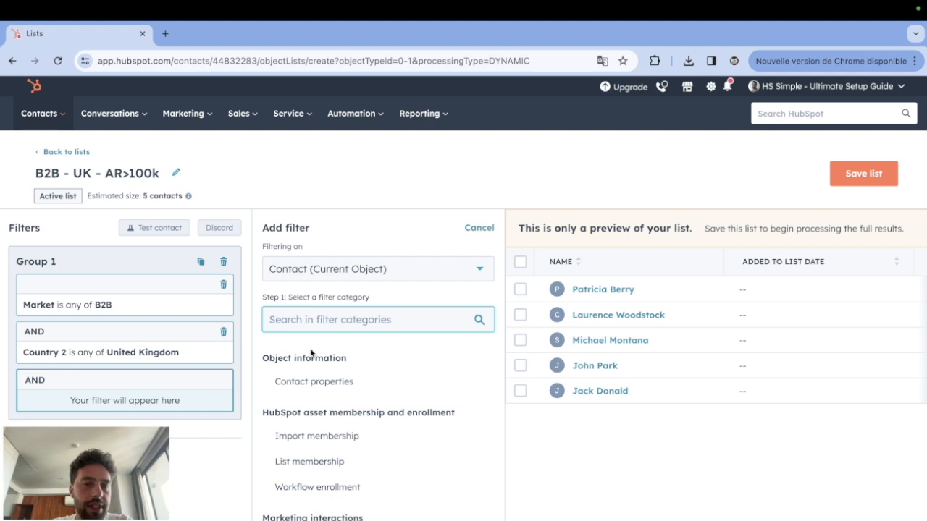
pyautogui.click(276, 282)
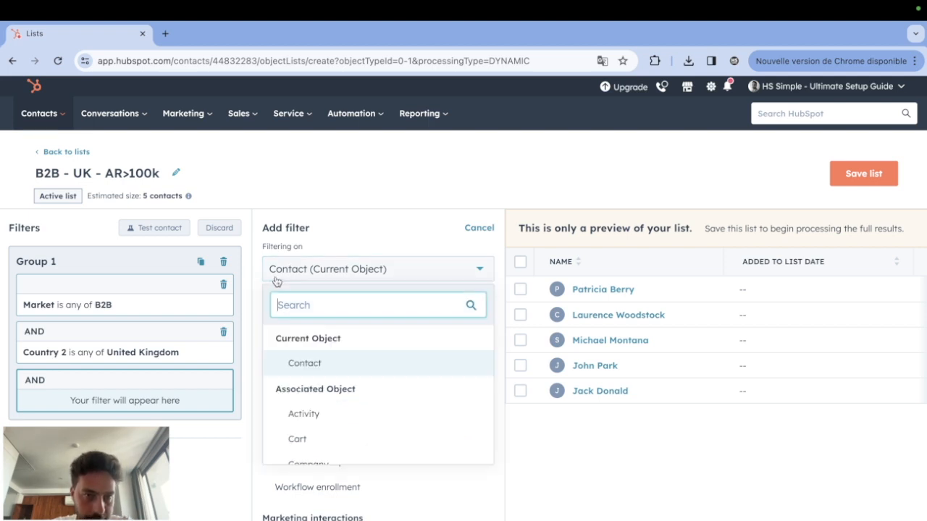
pyautogui.click(293, 463)
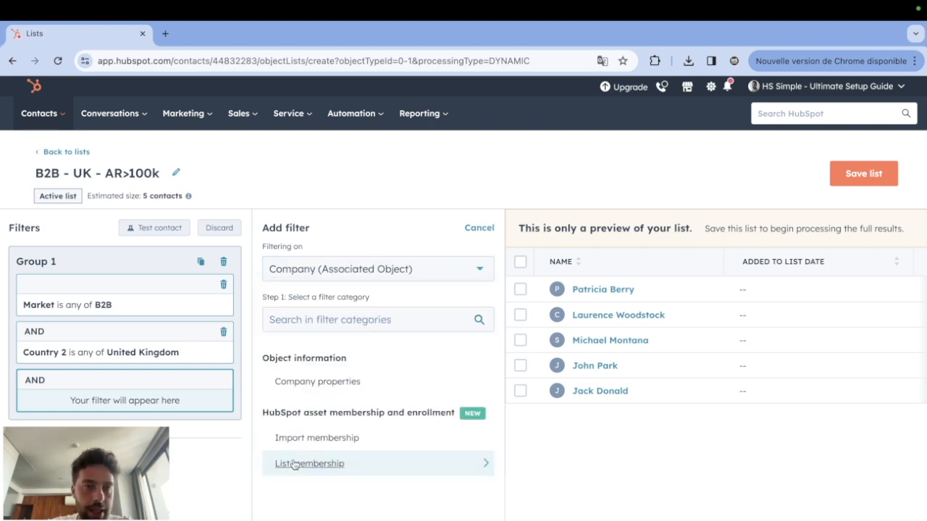
pyautogui.click(316, 382)
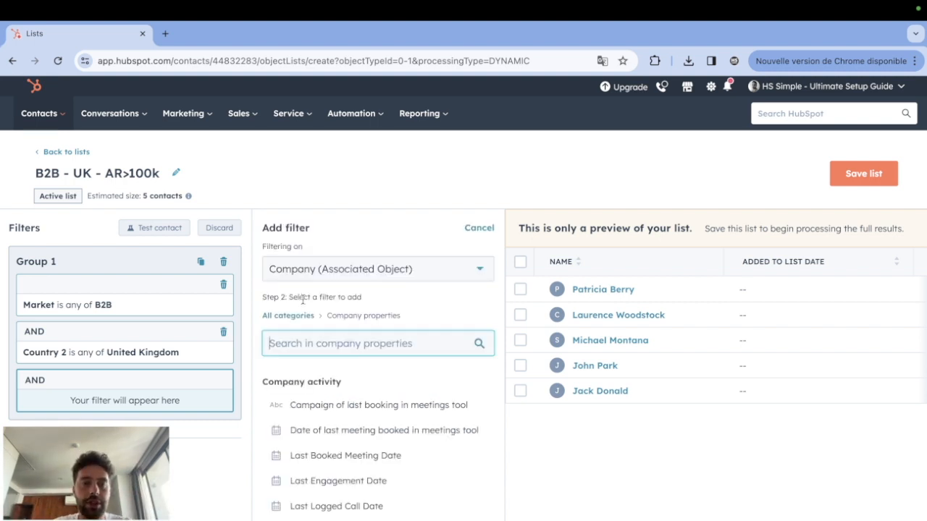
pyautogui.write('annual')
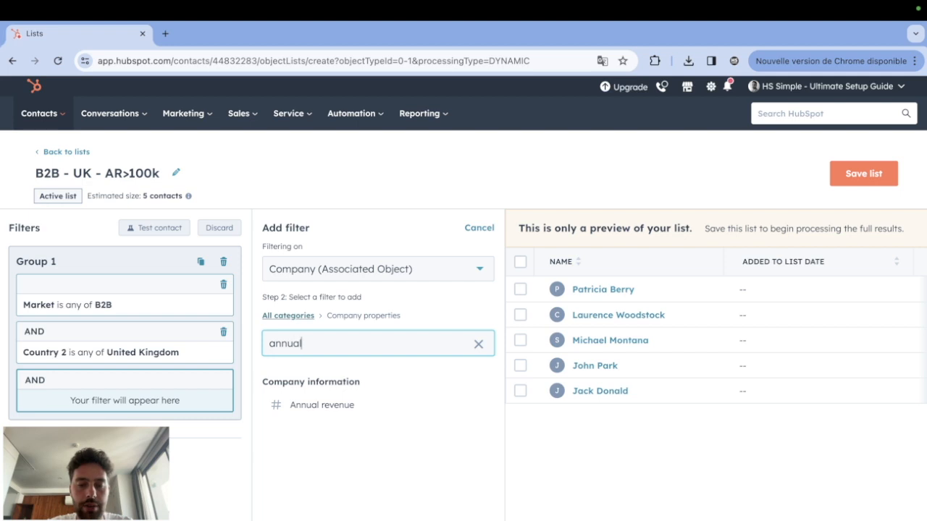
pyautogui.write(' re')
pyautogui.click(303, 405)
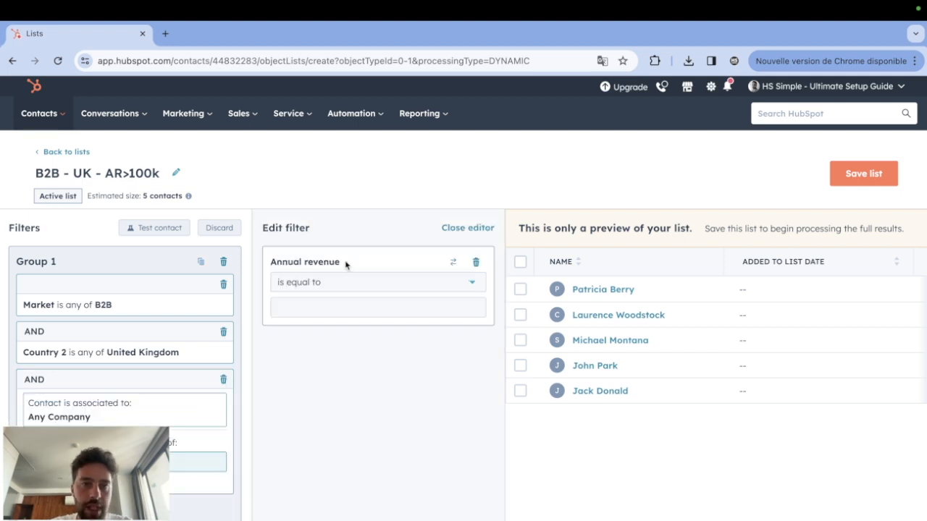
# Set the Annual revenue filter to is greater than or equal to 100,000
pyautogui.click(301, 281)
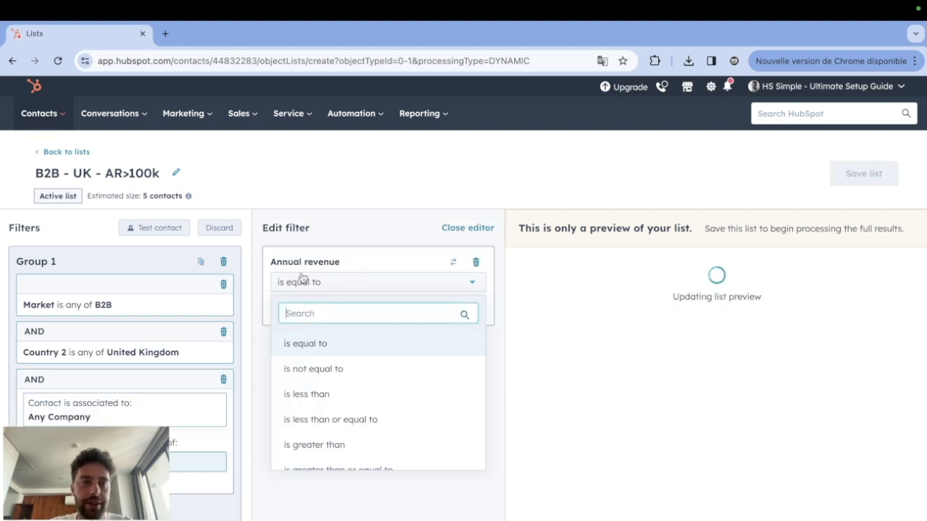
pyautogui.click(298, 469)
pyautogui.click(298, 305)
pyautogui.write('100,000')
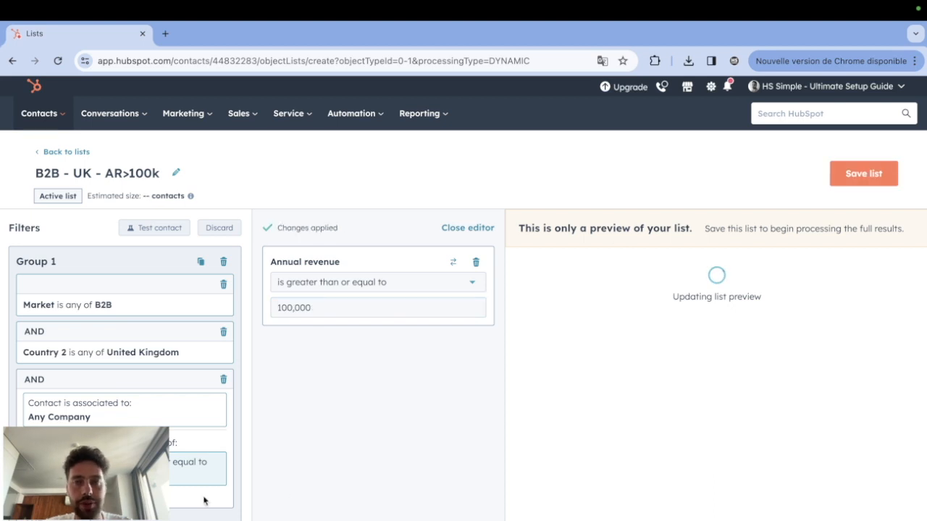
pyautogui.moveTo(717, 441); pyautogui.dragTo(612, 262)
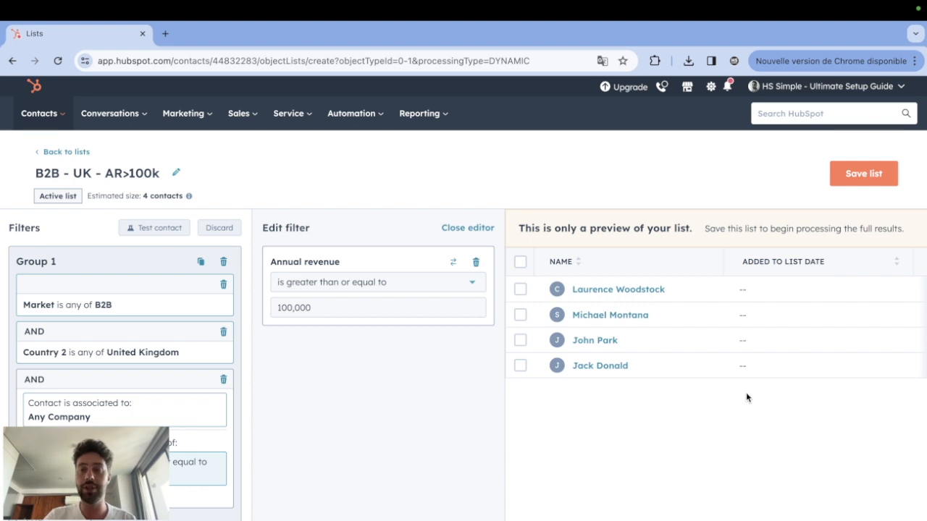
# Save the B2B - UK - AR>100k list and return to the overview of all lists
pyautogui.click(874, 177)
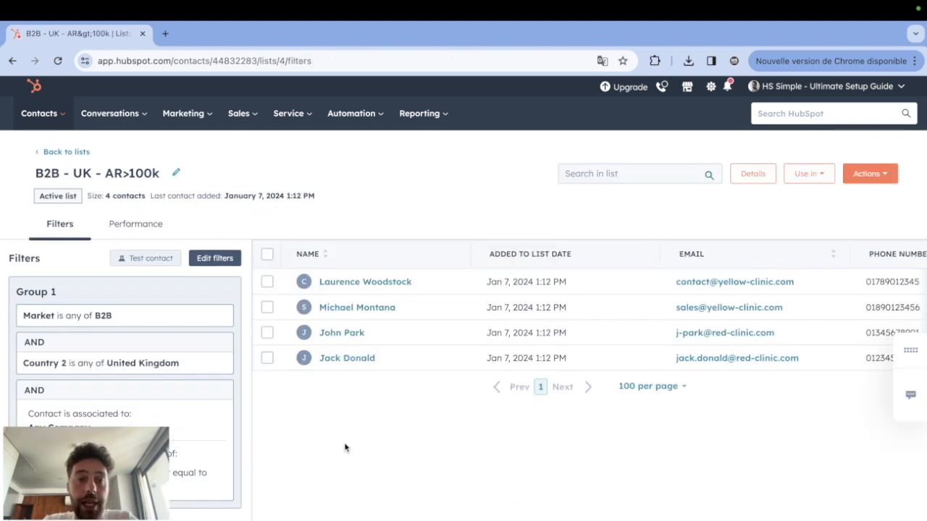
pyautogui.moveTo(345, 447); pyautogui.dragTo(344, 226)
pyautogui.click(320, 440)
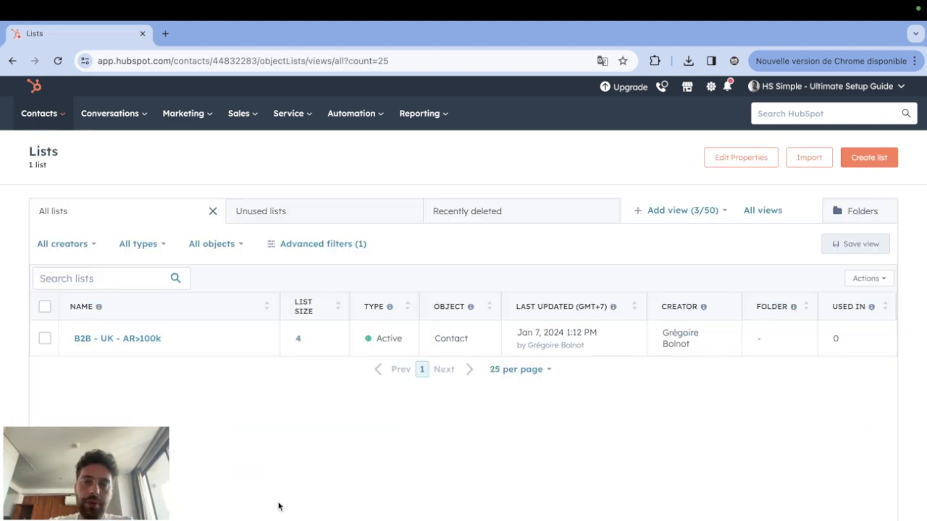
# Create a contact-based active list named "B2C - FR - BMI>30" and continue to its filter setup
pyautogui.click(862, 163)
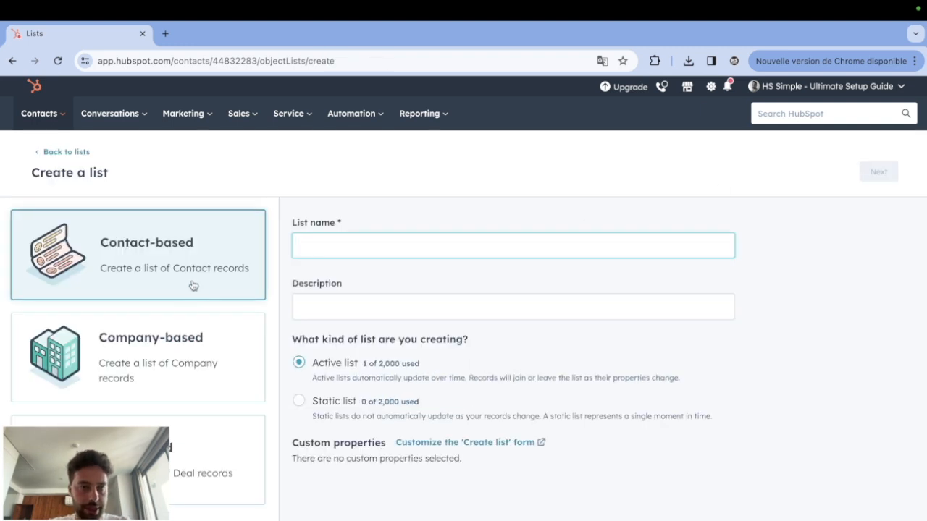
pyautogui.click(325, 246)
pyautogui.write('B2')
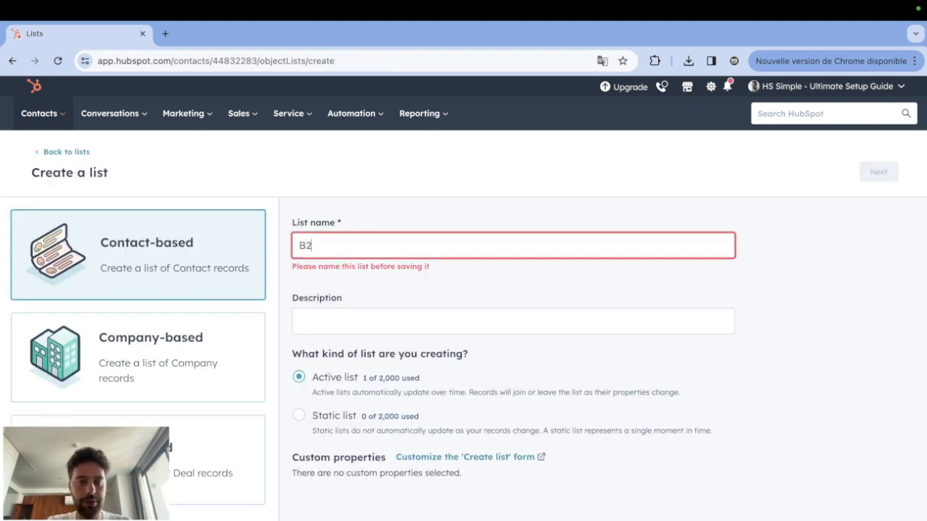
pyautogui.write('C - FR')
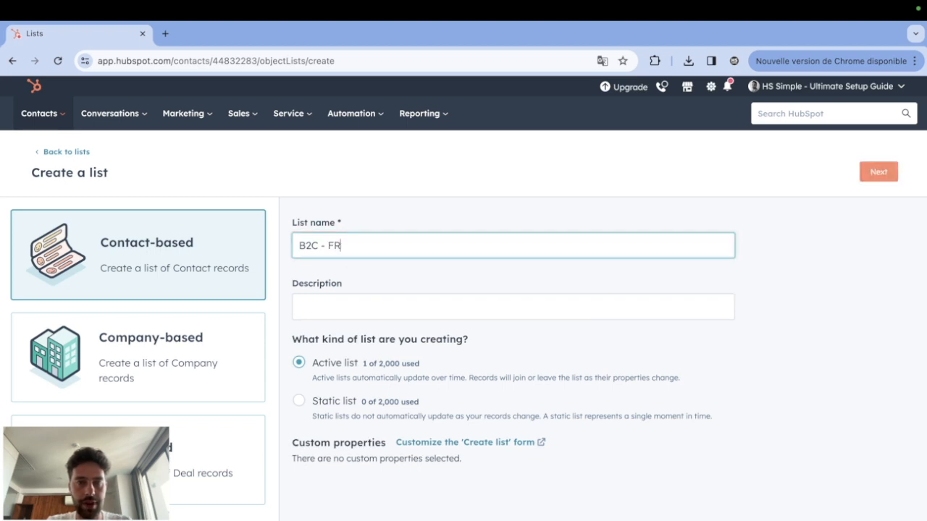
pyautogui.write(' - BM')
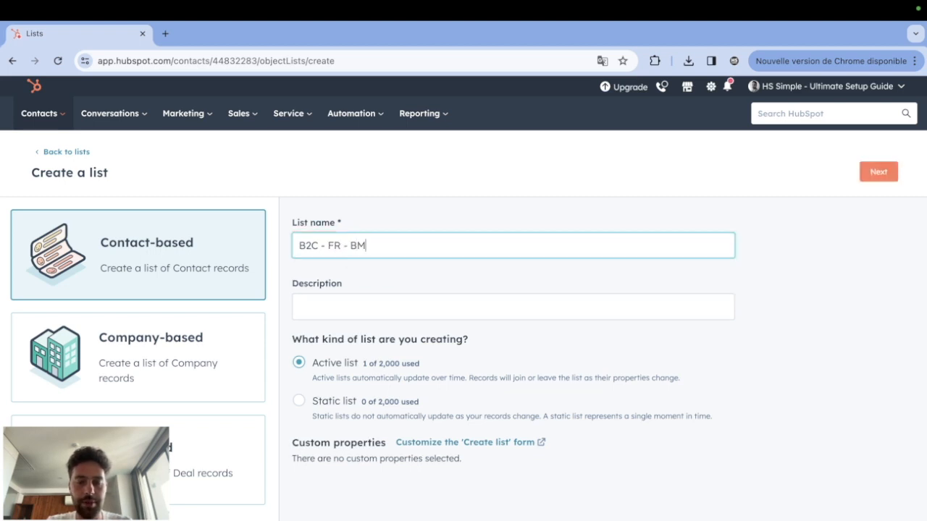
pyautogui.write('I>30')
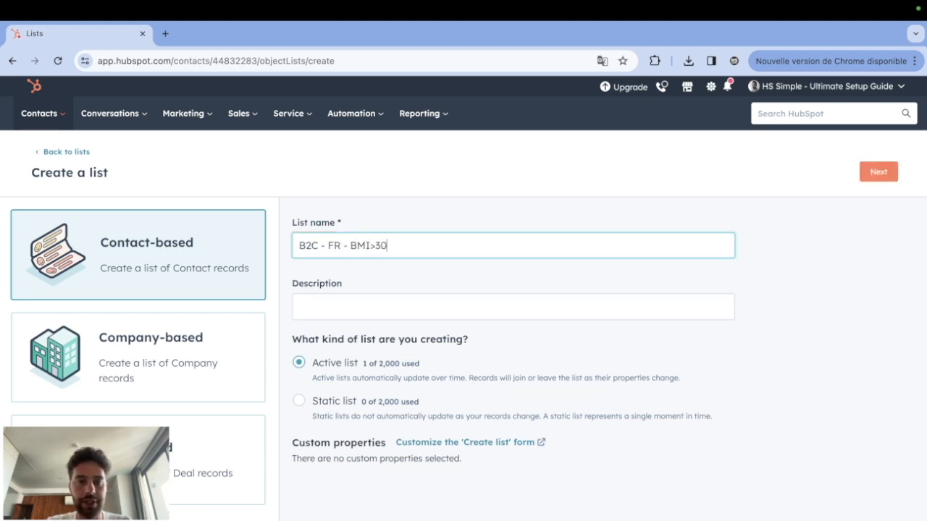
pyautogui.click(889, 156)
pyautogui.click(887, 168)
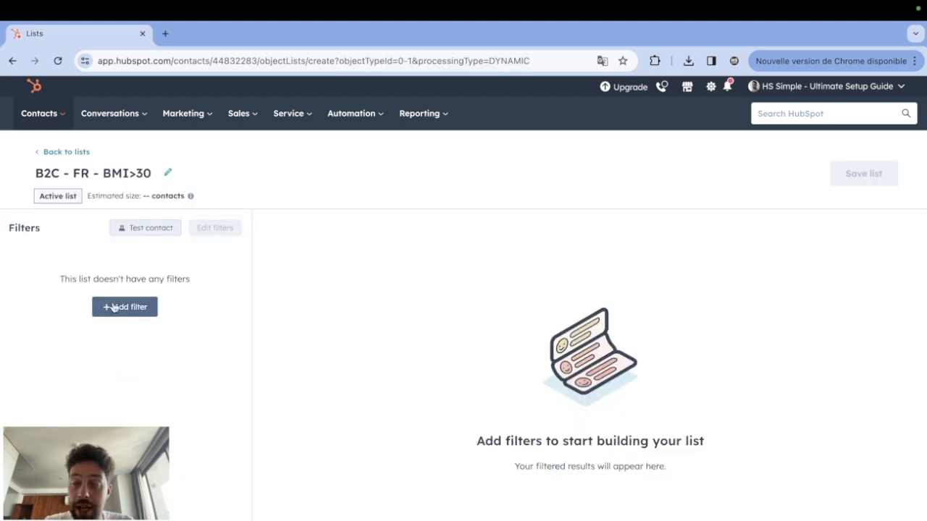
pyautogui.moveTo(35, 174); pyautogui.dragTo(153, 174)
pyautogui.click(124, 404)
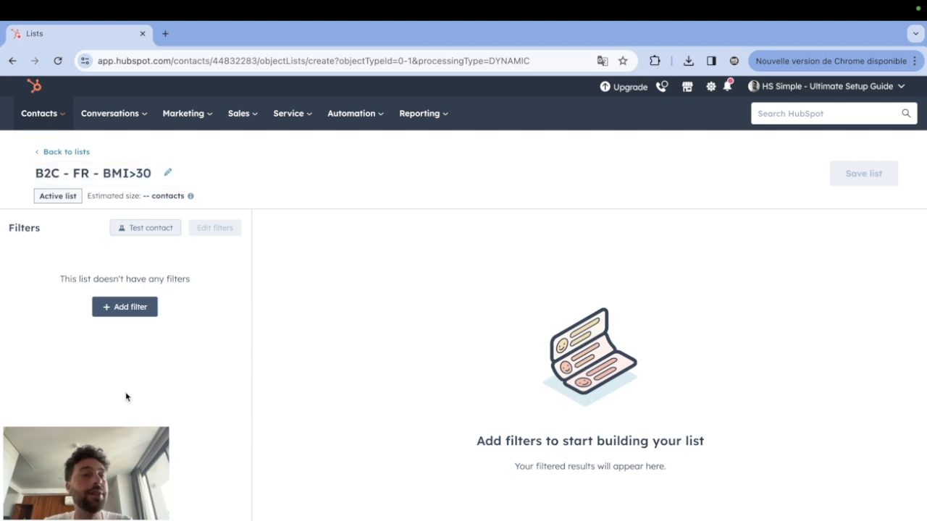
# Add a contact property filter requiring Market to be any of B2C
pyautogui.click(114, 307)
pyautogui.click(320, 383)
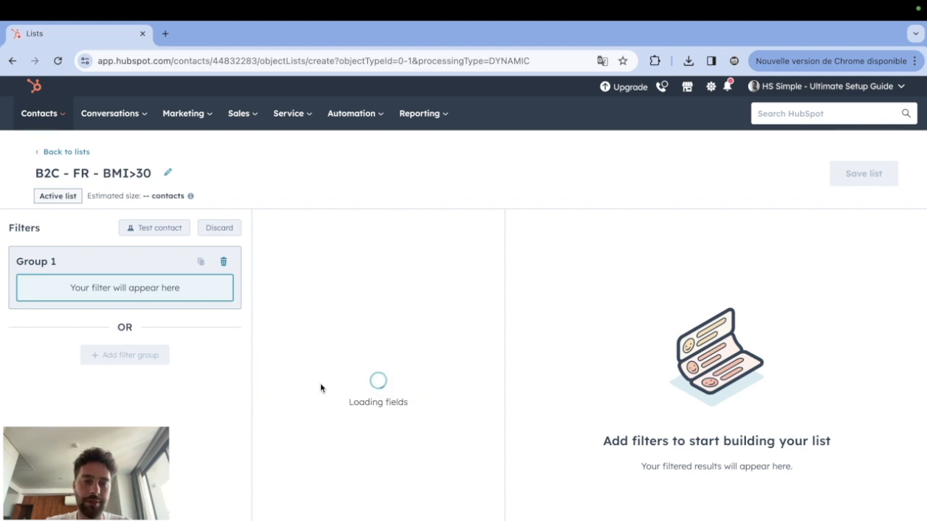
pyautogui.write('market')
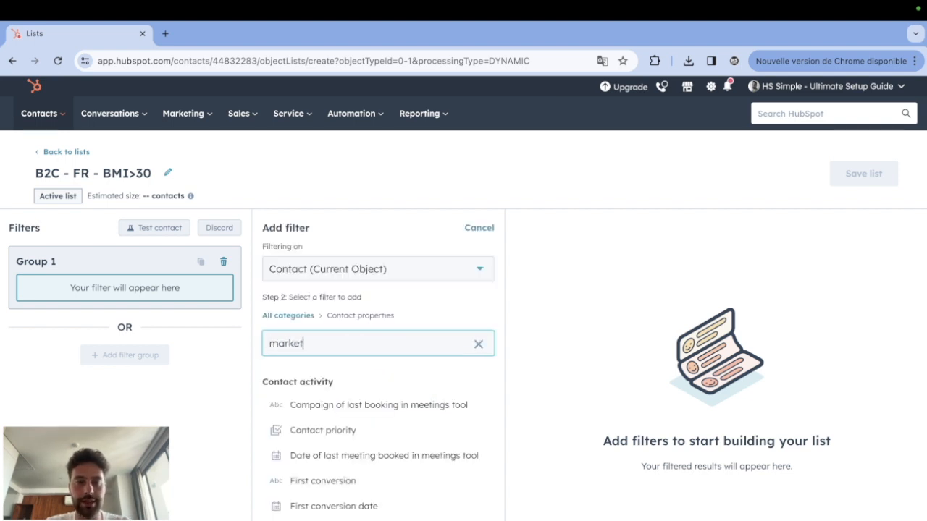
pyautogui.click(325, 520)
pyautogui.click(297, 313)
pyautogui.click(290, 363)
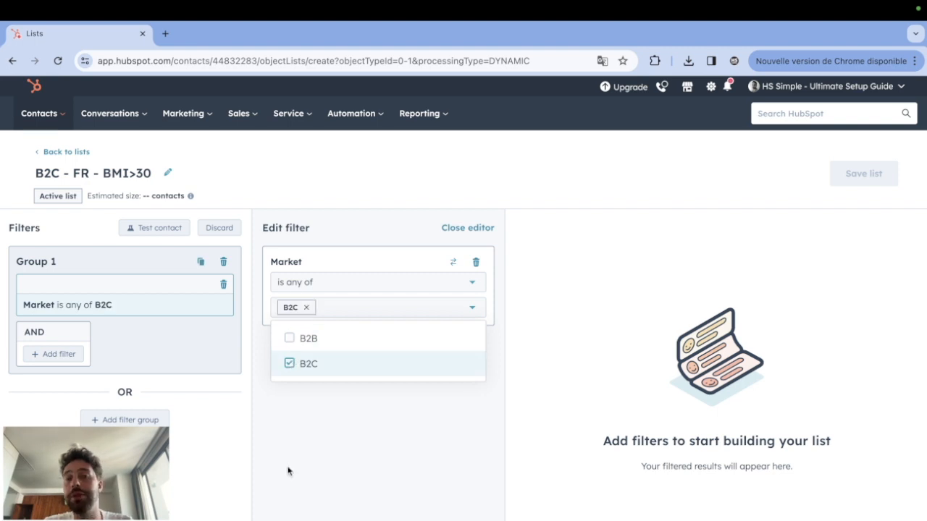
# Add a contact property filter requiring Country 2 to be any of France
pyautogui.click(66, 354)
pyautogui.click(313, 381)
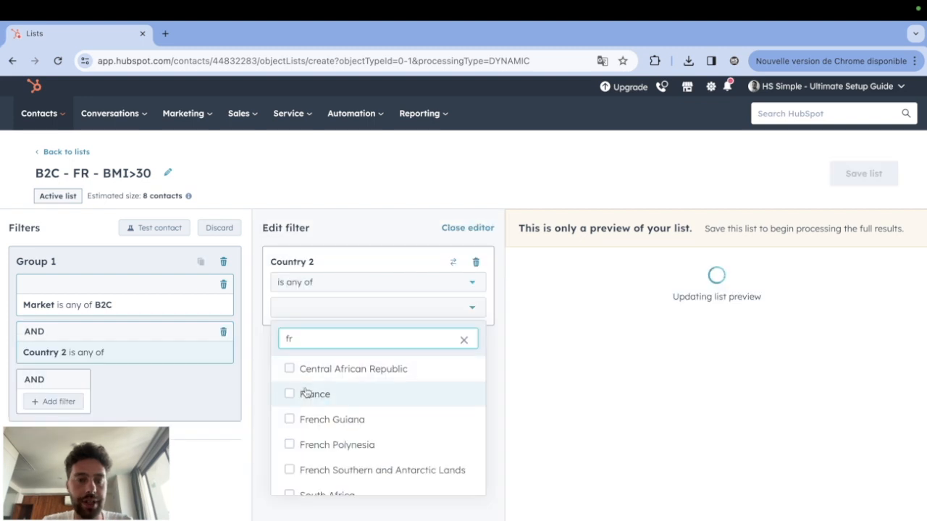
pyautogui.click(304, 392)
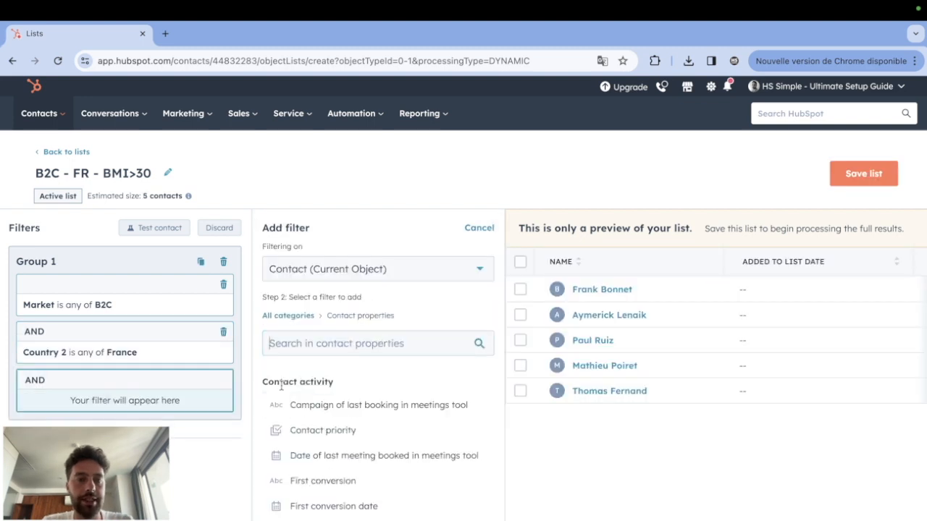
# Add a contact property filter requiring BMI to be greater than or equal to 30
pyautogui.write('bm')
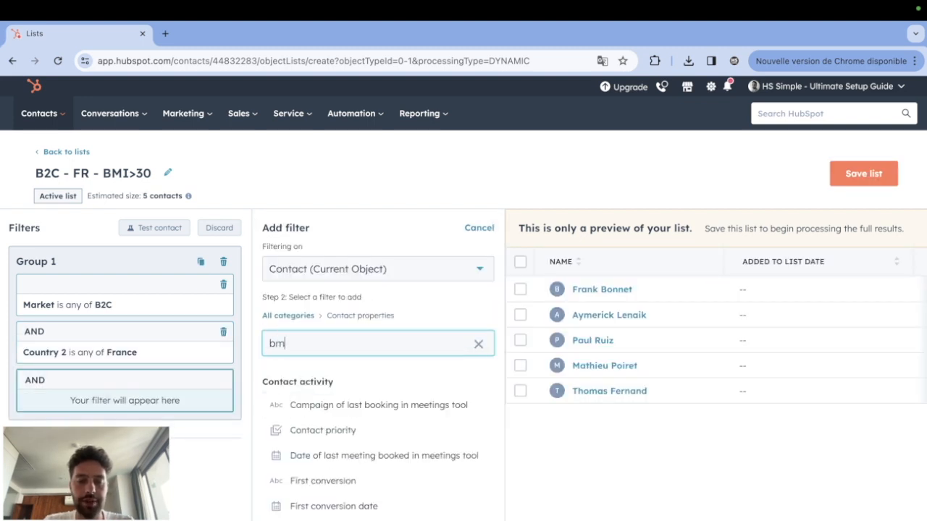
pyautogui.click(300, 406)
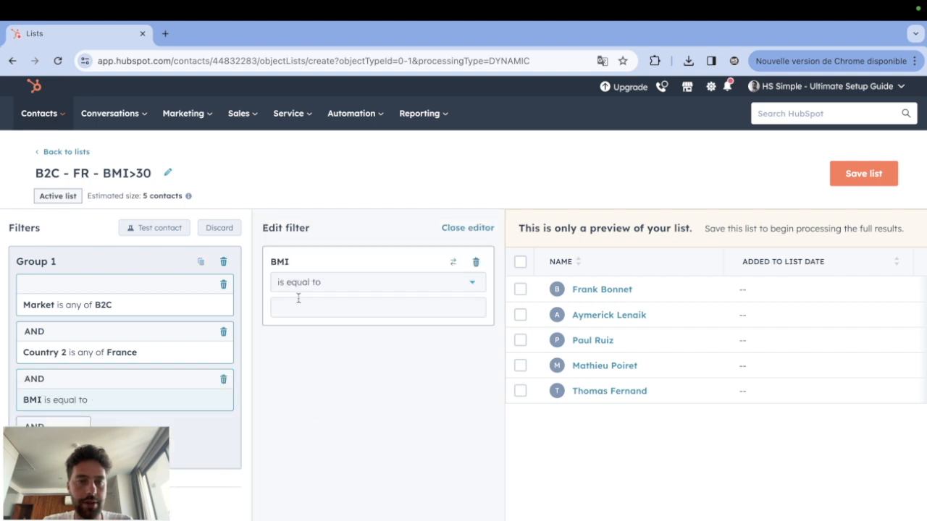
pyautogui.click(304, 286)
pyautogui.scroll(-1, 302, 443)
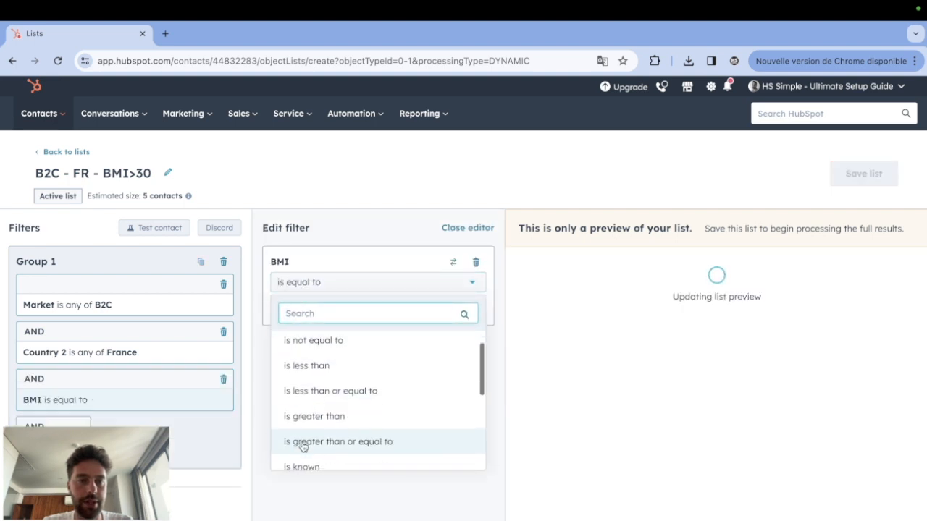
pyautogui.click(302, 443)
pyautogui.click(290, 310)
pyautogui.write('30')
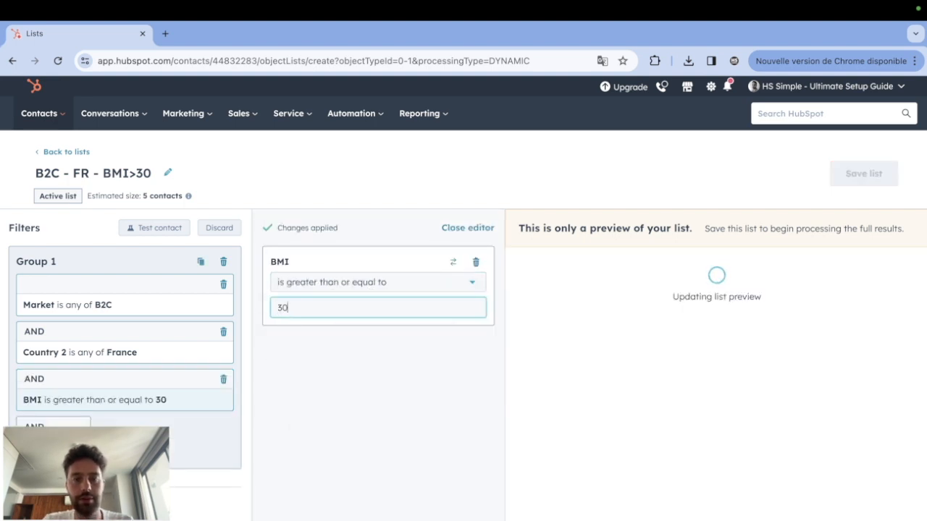
pyautogui.click(332, 420)
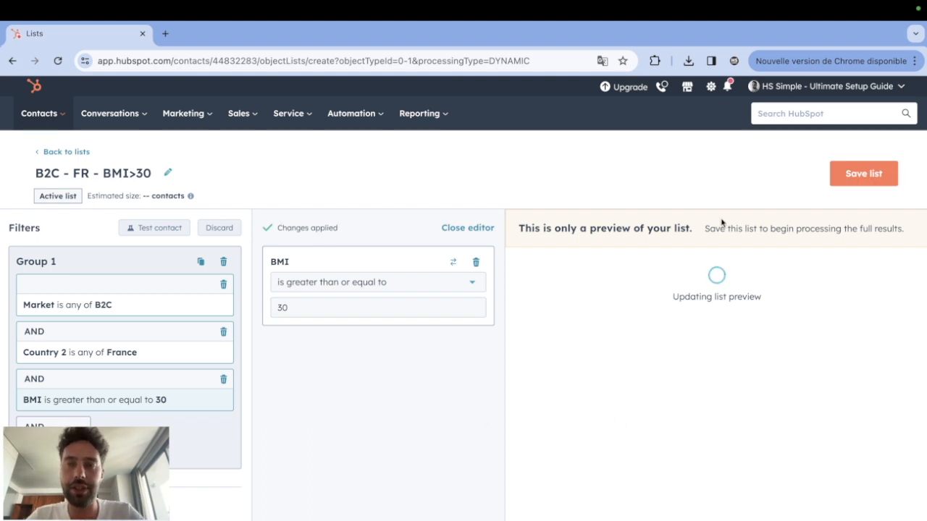
# Save the "B2C - FR - BMI>30" list, review its applied filters, and return to the lists overview
pyautogui.click(883, 178)
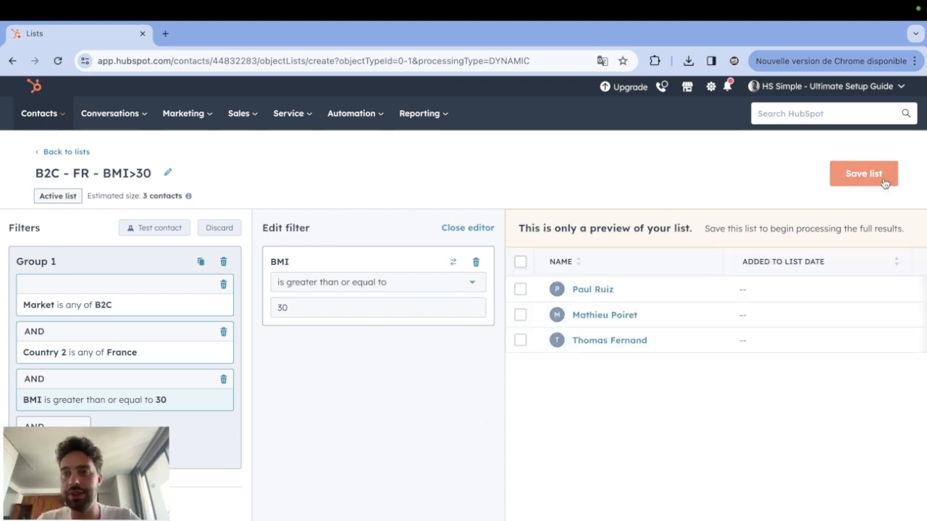
pyautogui.moveTo(327, 410); pyautogui.dragTo(327, 51)
pyautogui.moveTo(350, 369); pyautogui.dragTo(323, 283)
pyautogui.moveTo(209, 474); pyautogui.dragTo(29, 330)
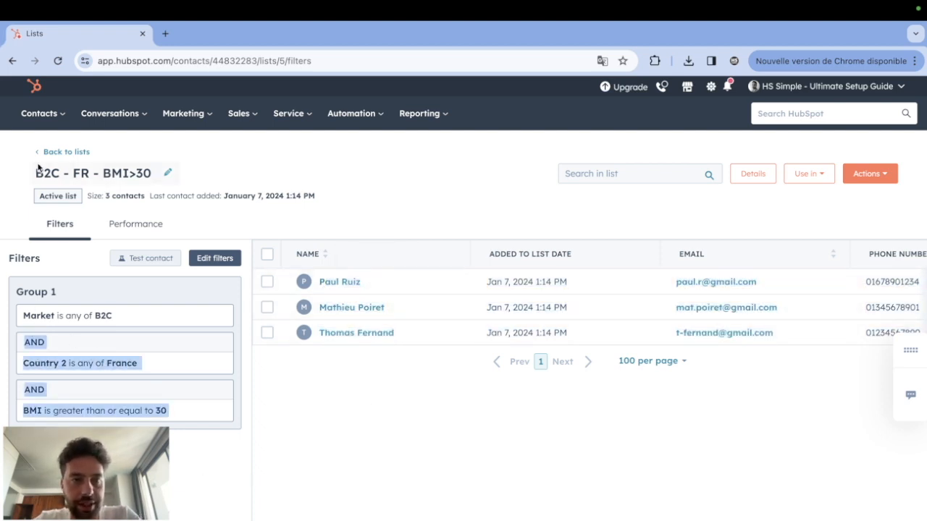
pyautogui.click(79, 154)
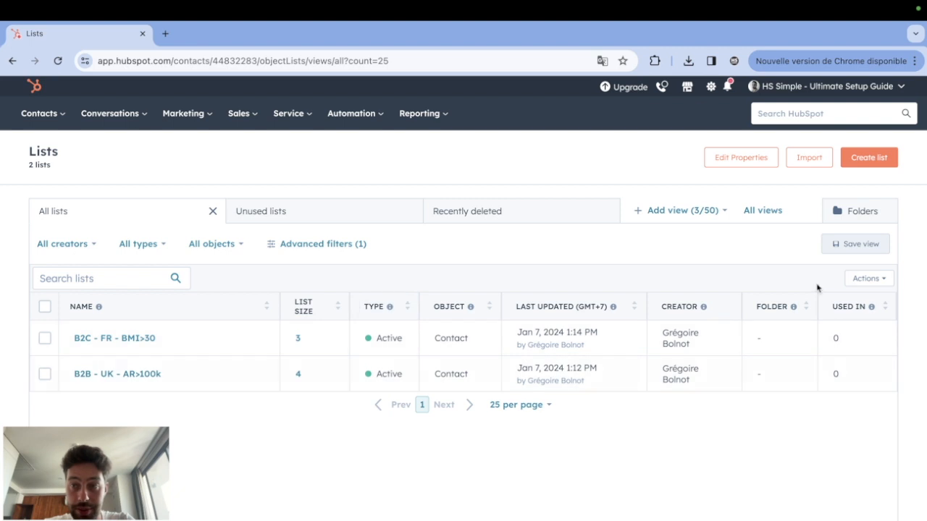
# Create two top-level list folders named B2B and B2C
pyautogui.click(858, 210)
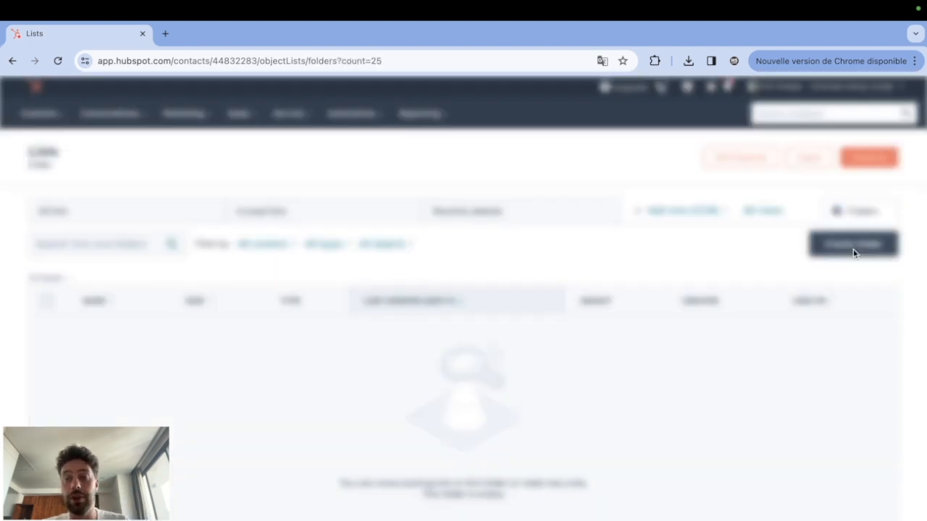
pyautogui.click(854, 245)
pyautogui.write('B2B')
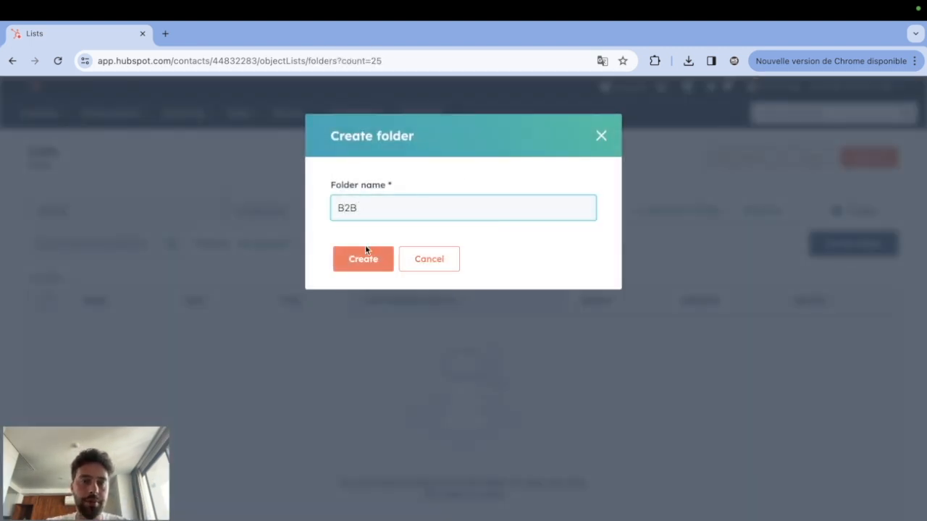
pyautogui.click(363, 258)
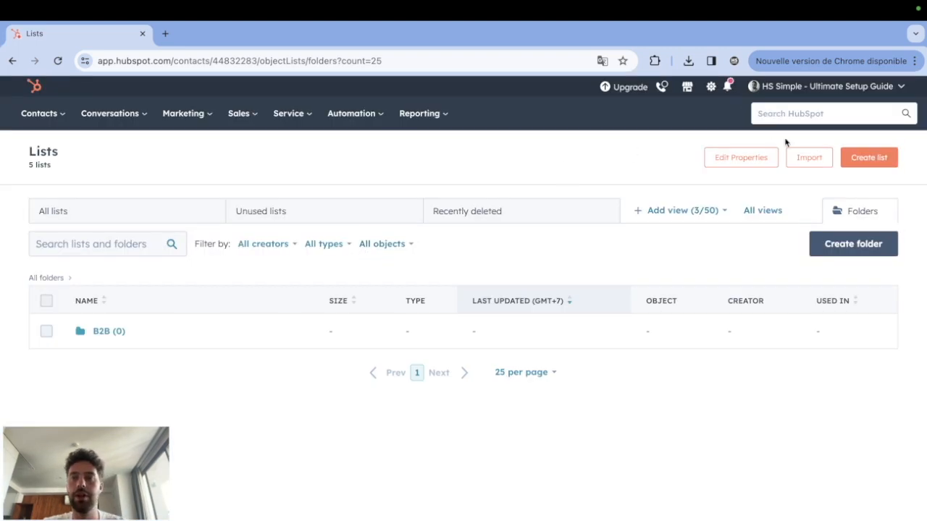
pyautogui.click(853, 244)
pyautogui.click(416, 207)
pyautogui.write('B2C')
pyautogui.click(384, 258)
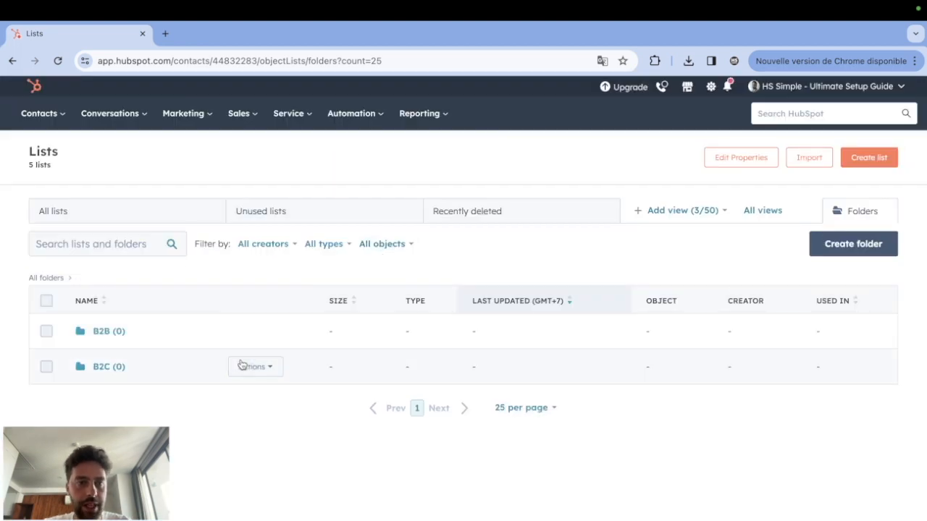
# Create a subfolder named UK inside the B2B folder
pyautogui.click(110, 331)
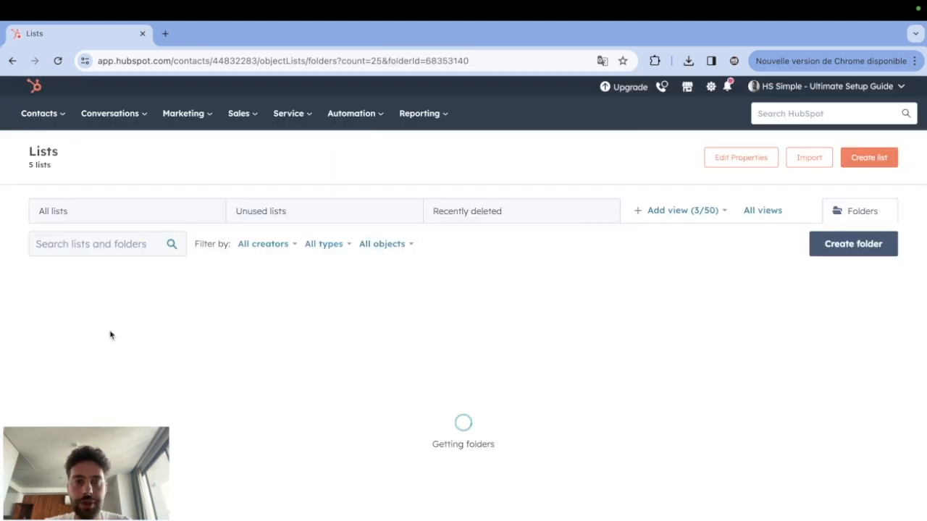
pyautogui.click(843, 246)
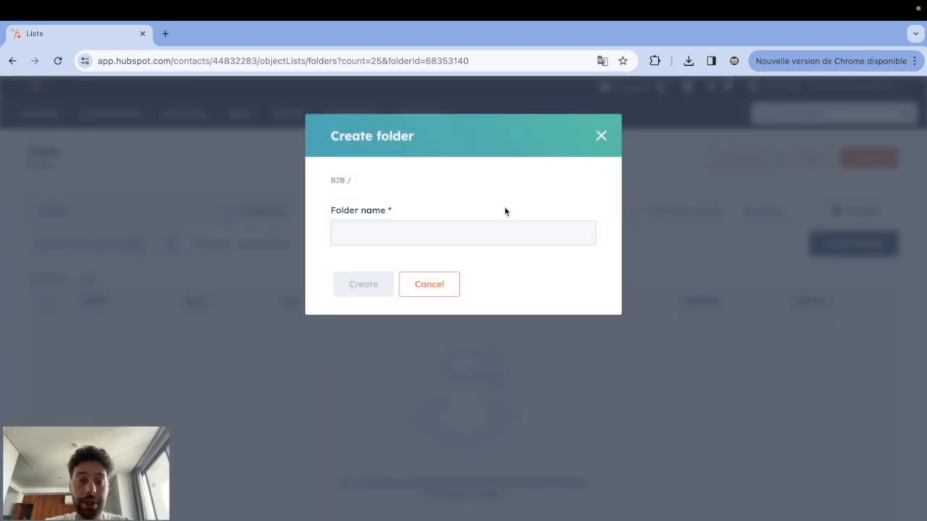
pyautogui.click(465, 236)
pyautogui.write('UK')
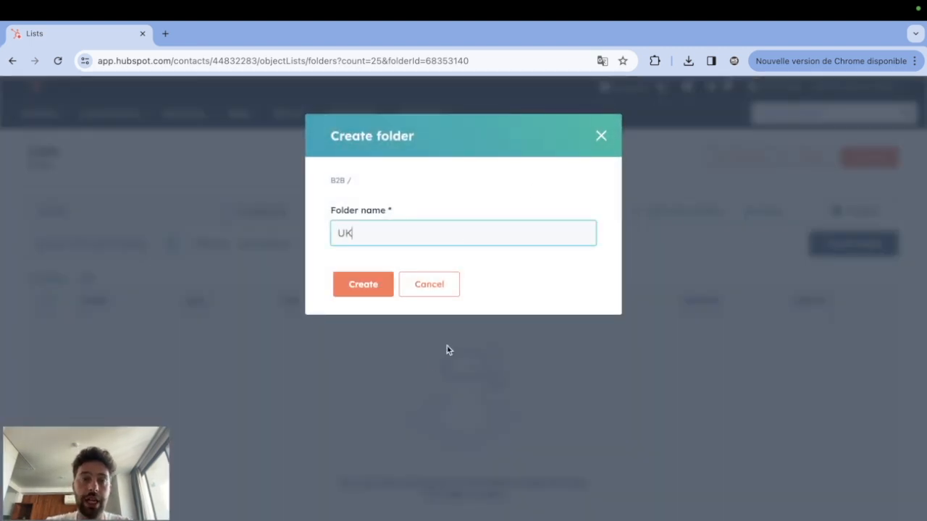
pyautogui.click(363, 284)
# Create two more subfolders named FR and ES inside the B2B folder
pyautogui.click(841, 245)
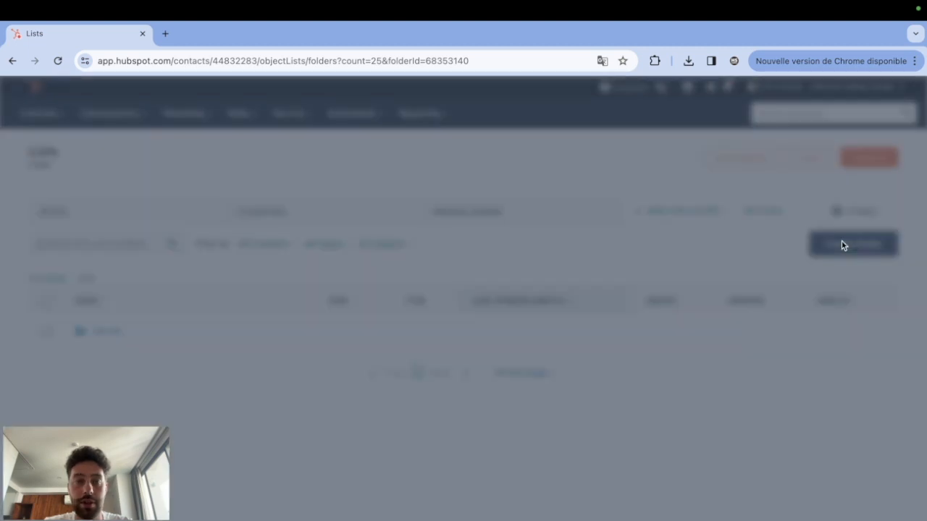
pyautogui.write('FR')
pyautogui.click(362, 283)
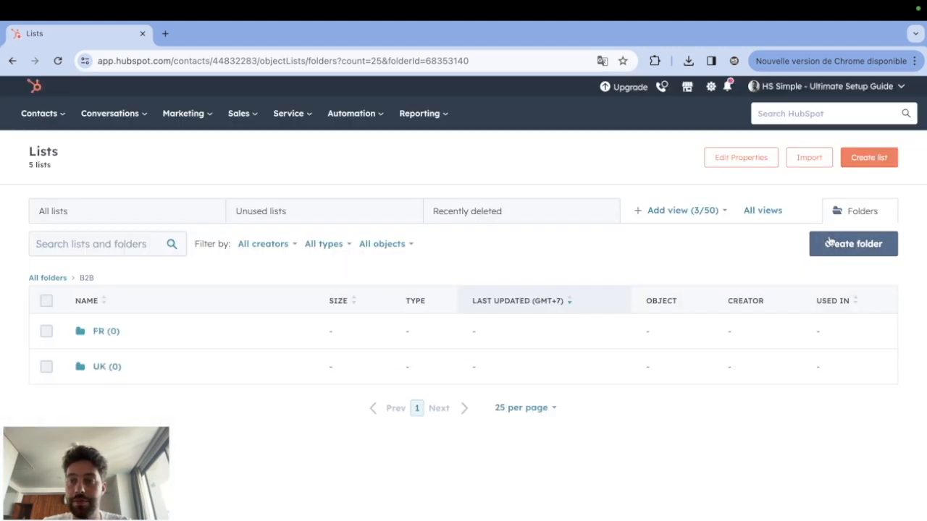
pyautogui.click(829, 242)
pyautogui.click(416, 228)
pyautogui.write('ES')
pyautogui.click(365, 288)
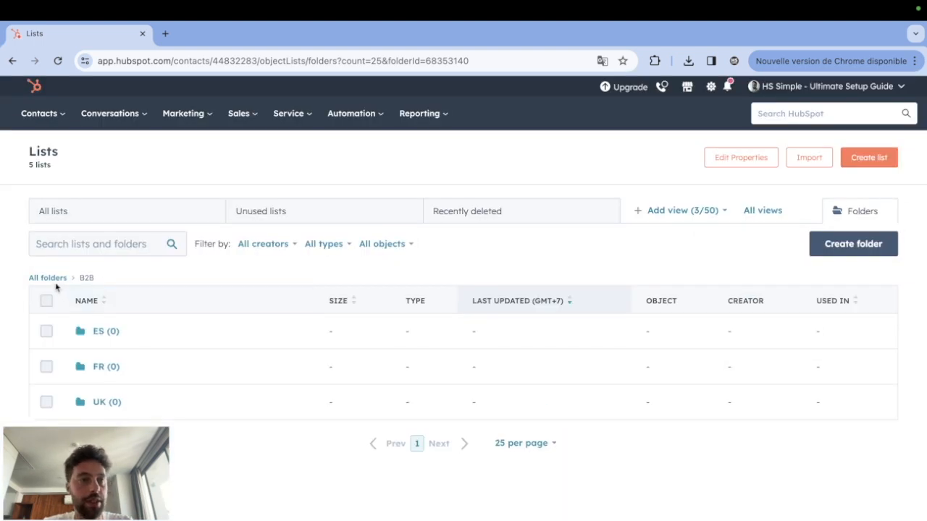
# Go back to all folders and create a subfolder named UK inside the B2C folder
pyautogui.click(48, 278)
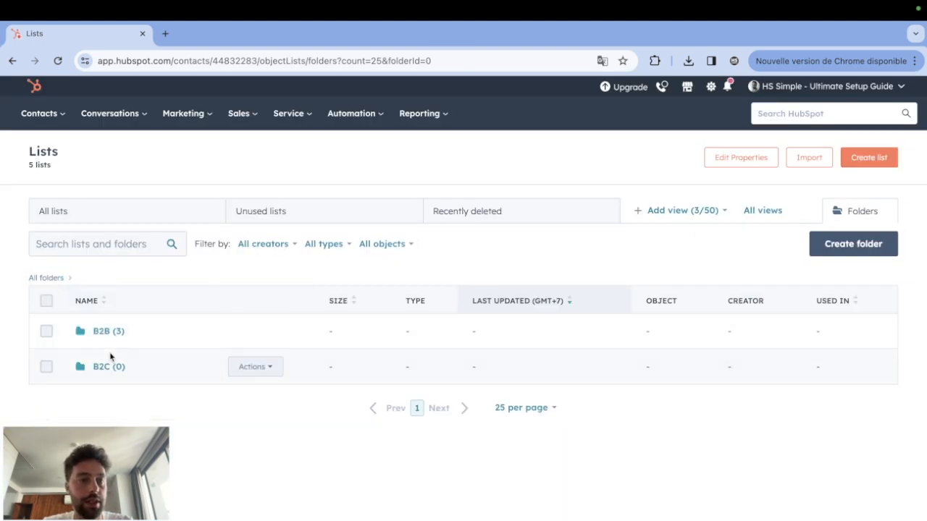
pyautogui.click(101, 368)
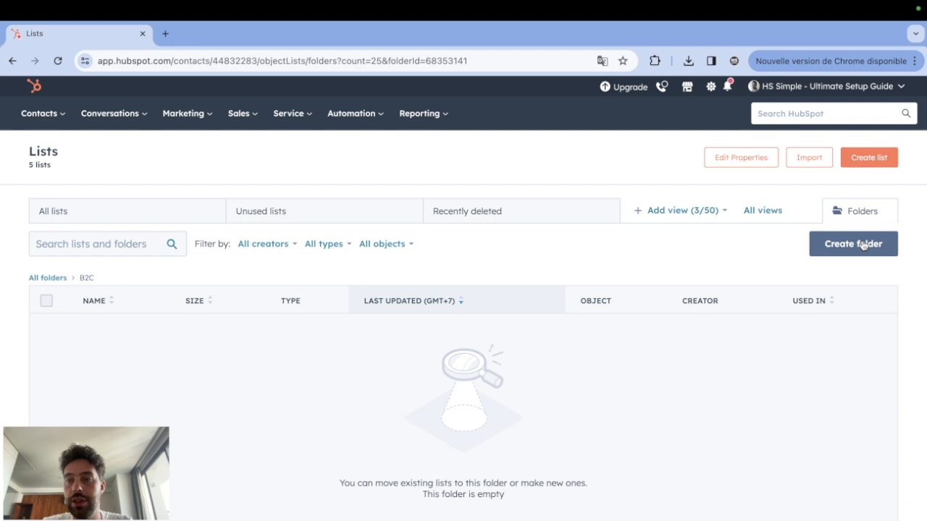
pyautogui.click(863, 246)
pyautogui.click(472, 230)
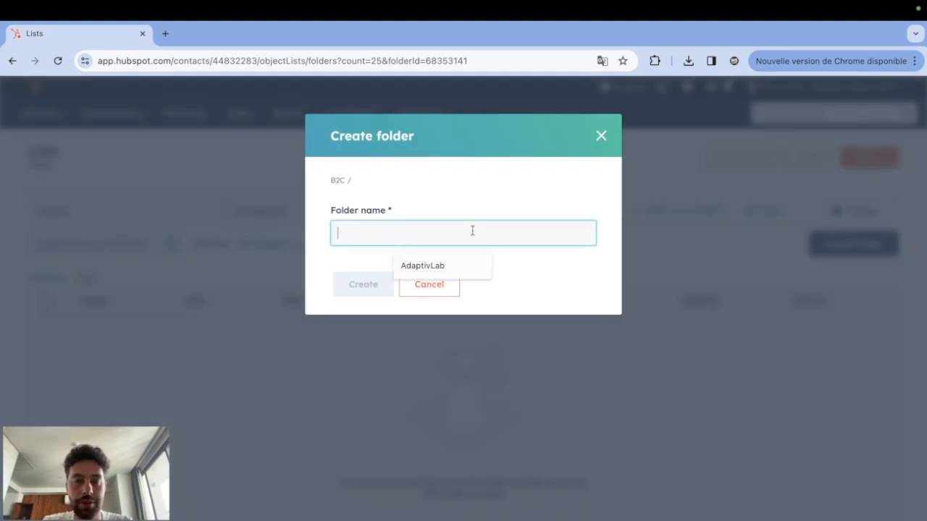
pyautogui.write('B')
pyautogui.press('BackSpace')
pyautogui.write('U')
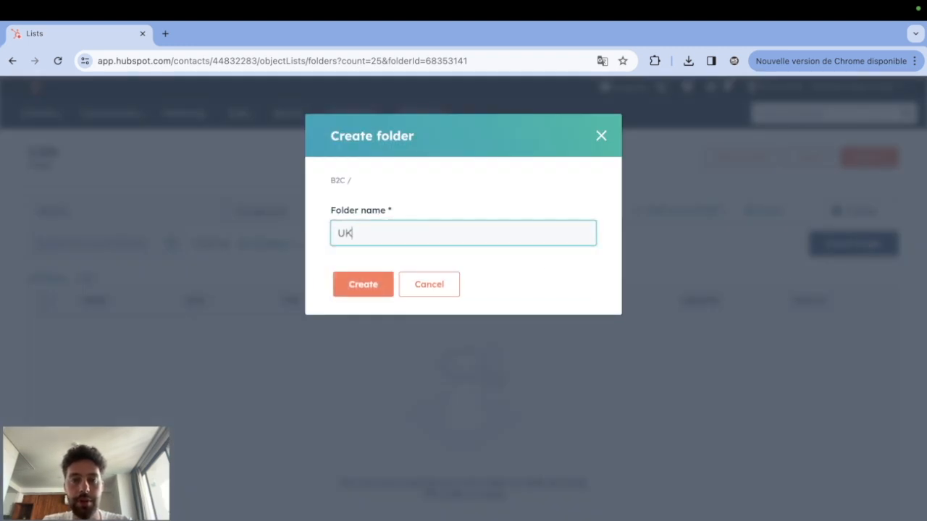
pyautogui.write('K')
pyautogui.click(385, 292)
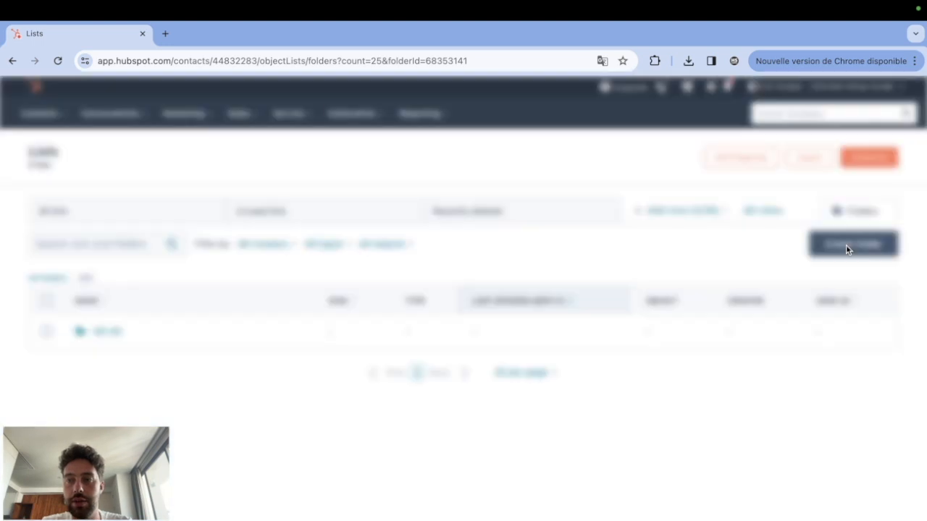
# Create two more subfolders named FR and ES inside the B2C folder
pyautogui.click(848, 305)
pyautogui.click(429, 235)
pyautogui.write('FR')
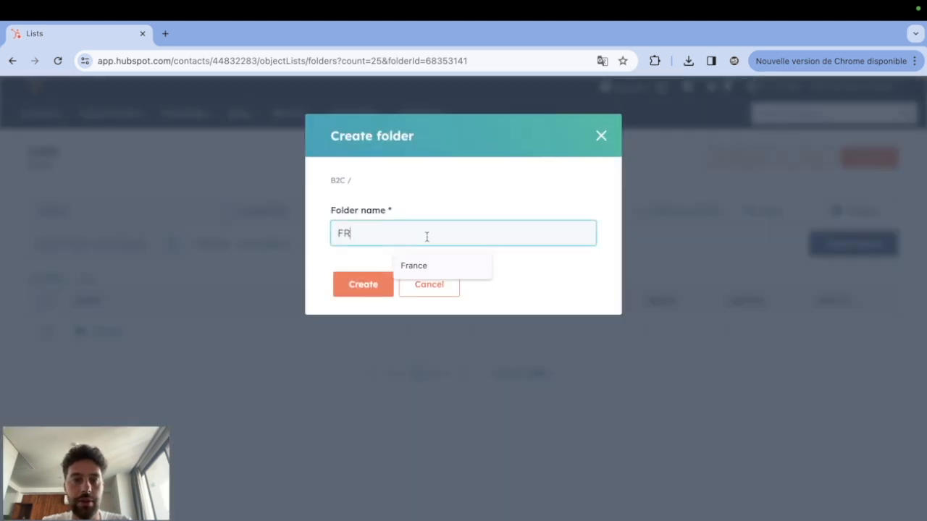
pyautogui.click(362, 290)
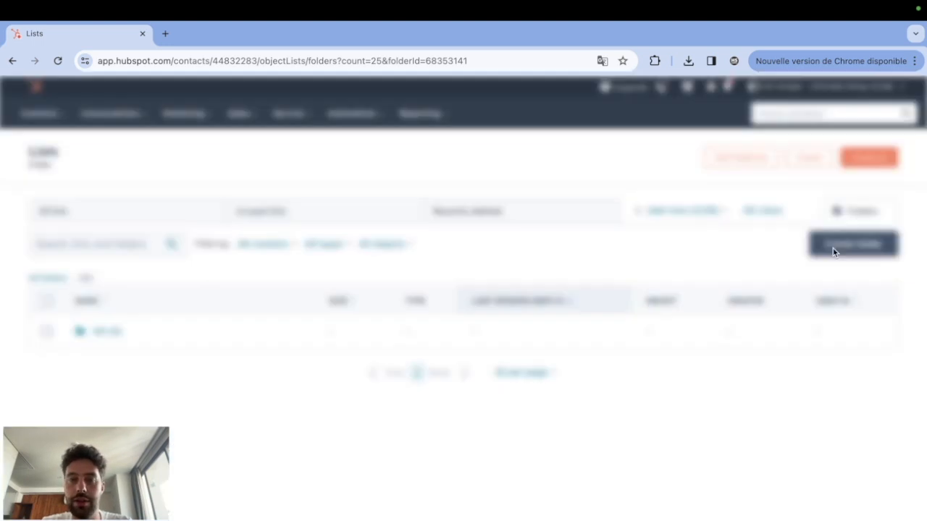
pyautogui.click(831, 250)
pyautogui.click(398, 237)
pyautogui.write('E')
pyautogui.click(373, 286)
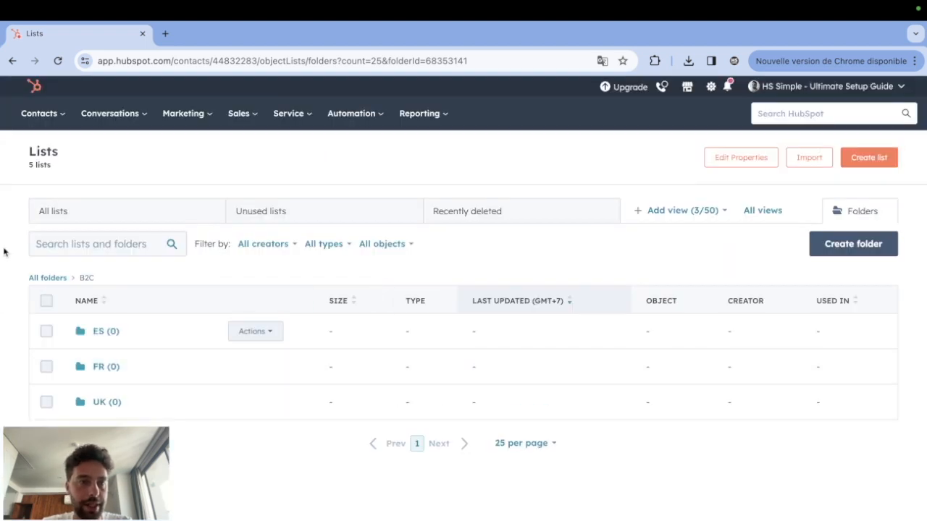
# Return to all lists and move the "B2C - FR - BMI>30" list to the FR subfolder of B2C
pyautogui.click(52, 279)
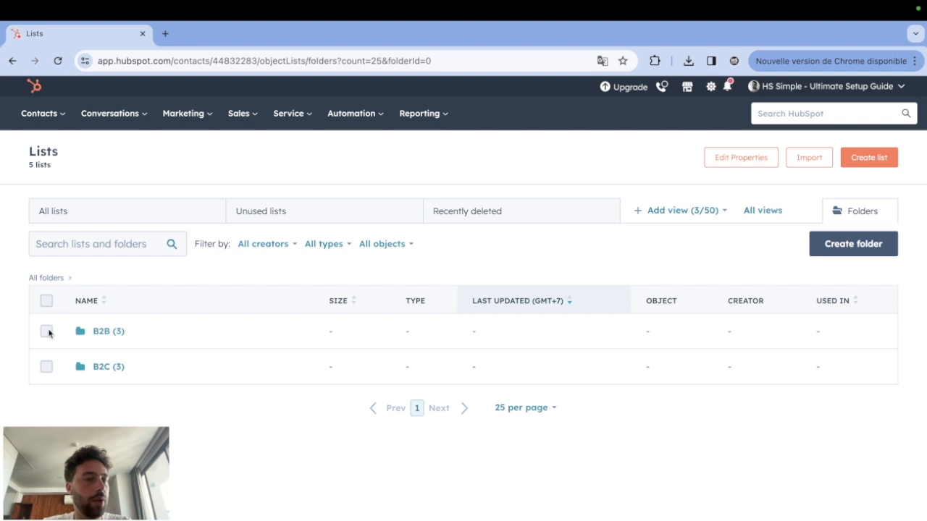
pyautogui.click(100, 332)
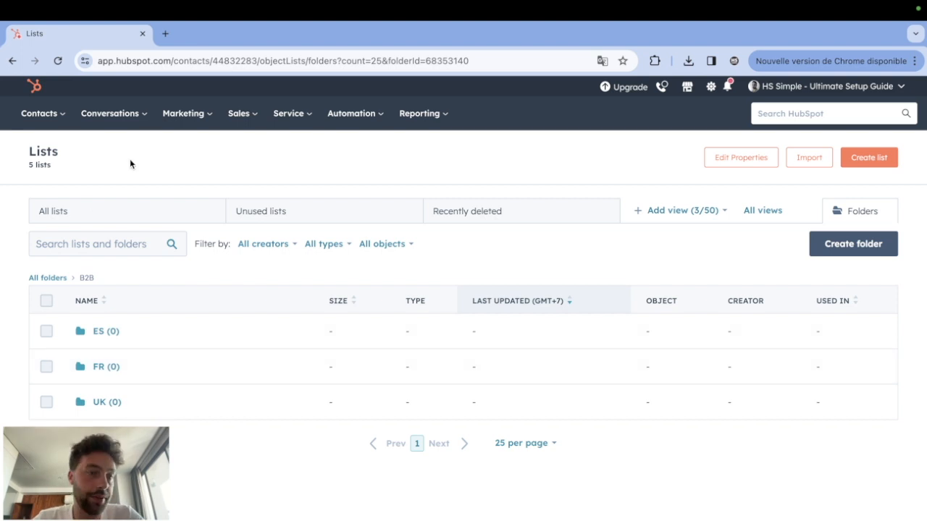
pyautogui.click(97, 210)
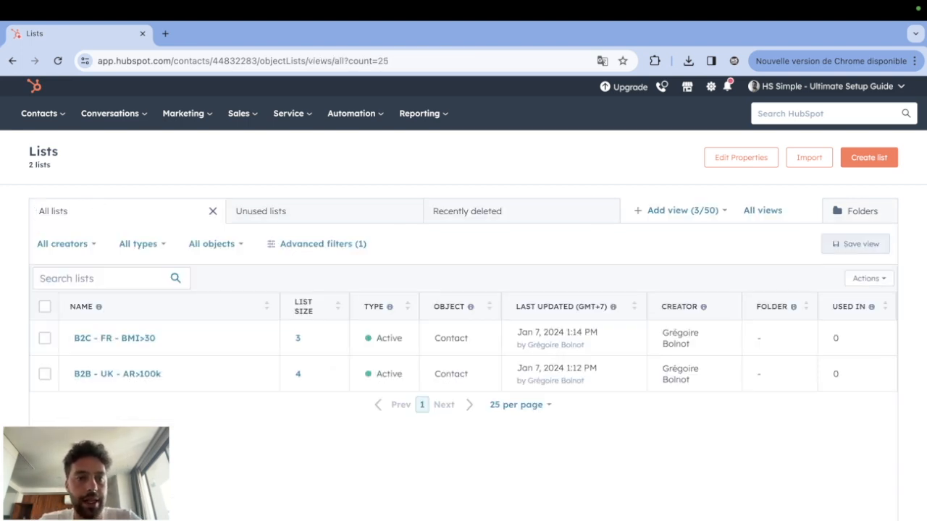
pyautogui.click(225, 340)
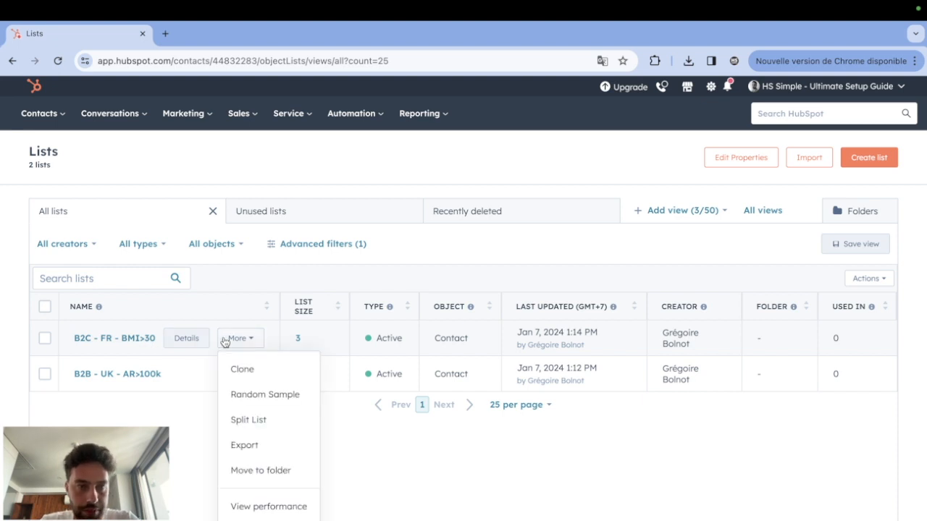
pyautogui.click(246, 470)
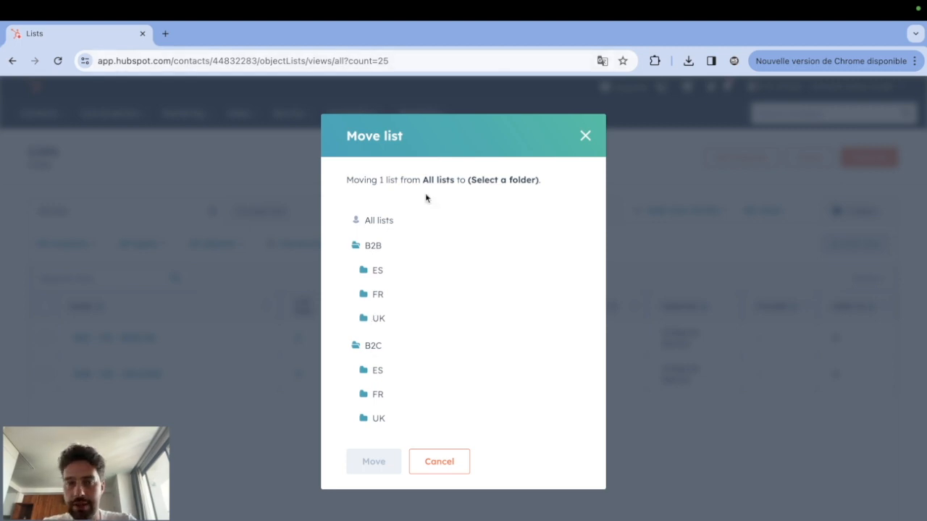
pyautogui.click(373, 395)
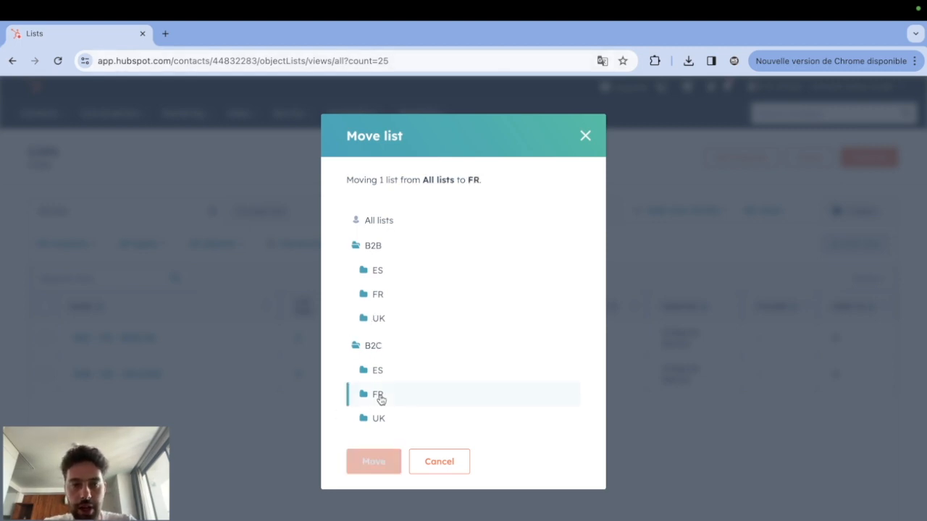
pyautogui.click(370, 460)
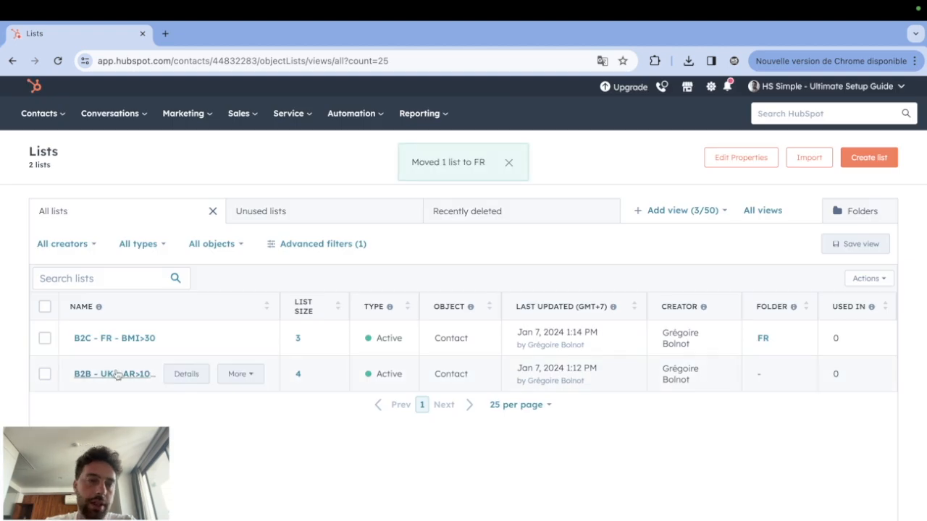
# Move the "B2B - UK - AR>100k" list to the UK subfolder of B2B
pyautogui.click(240, 373)
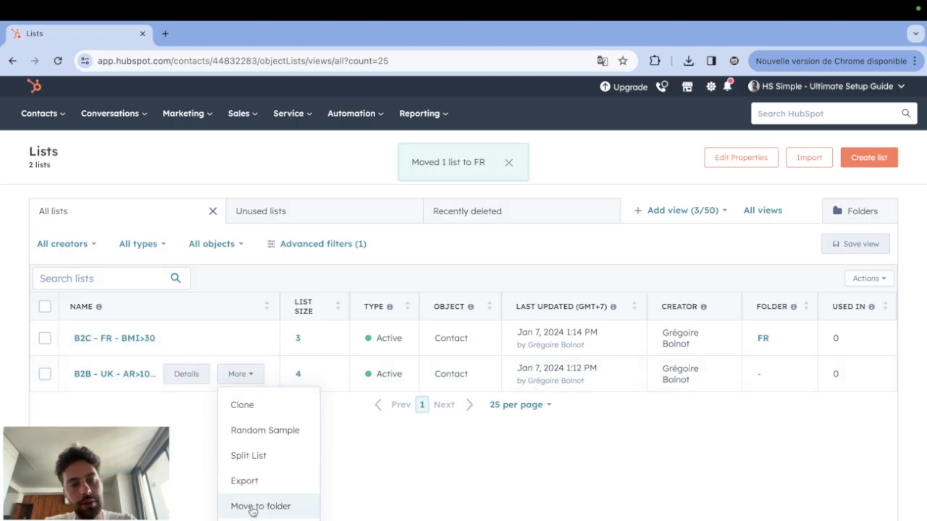
pyautogui.click(261, 506)
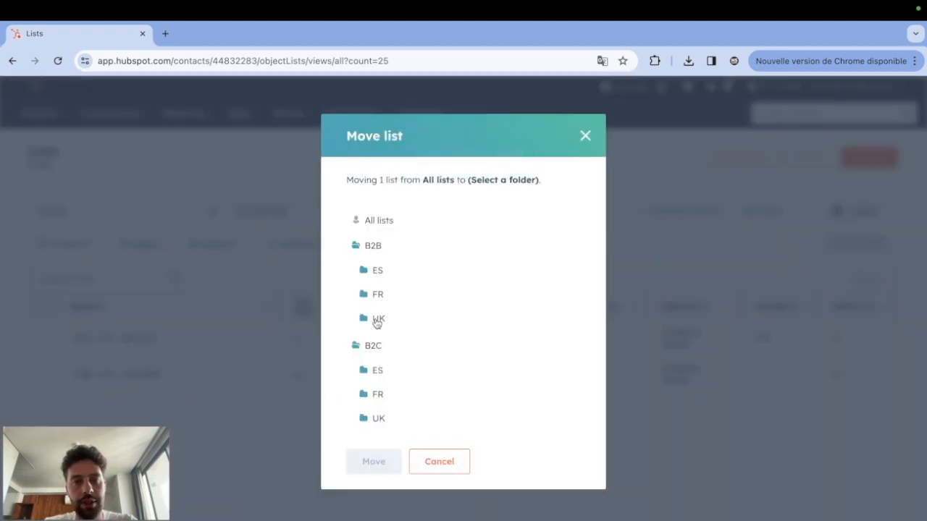
pyautogui.click(376, 319)
pyautogui.click(374, 462)
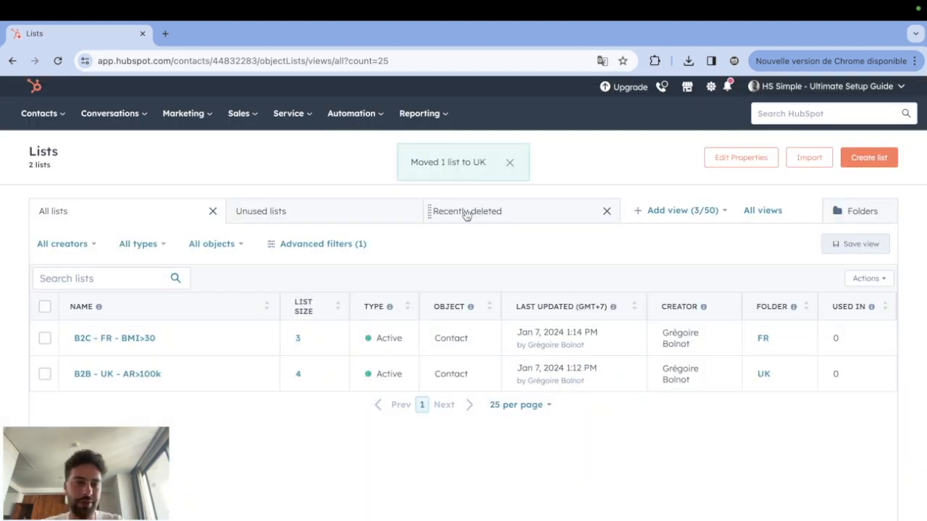
# Open the UK subfolder of the B2B folder to check the lists it contains
pyautogui.click(859, 210)
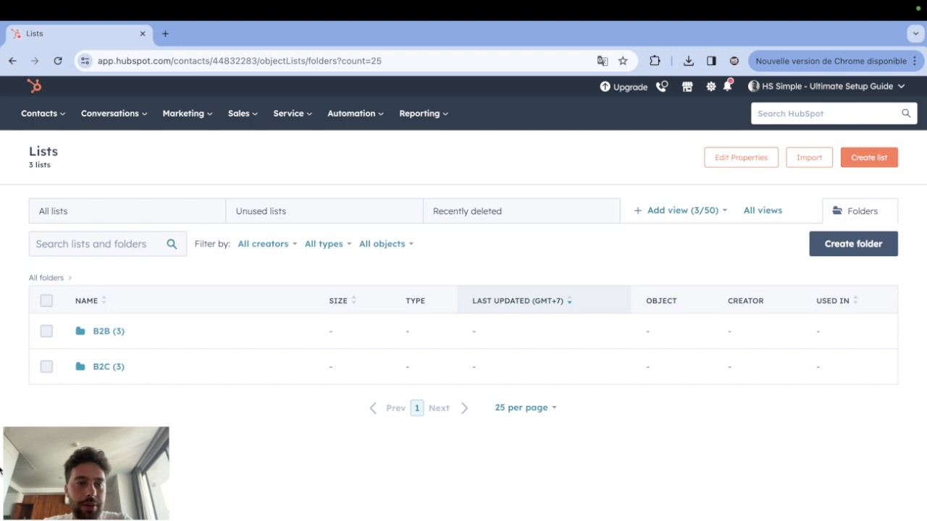
pyautogui.click(102, 331)
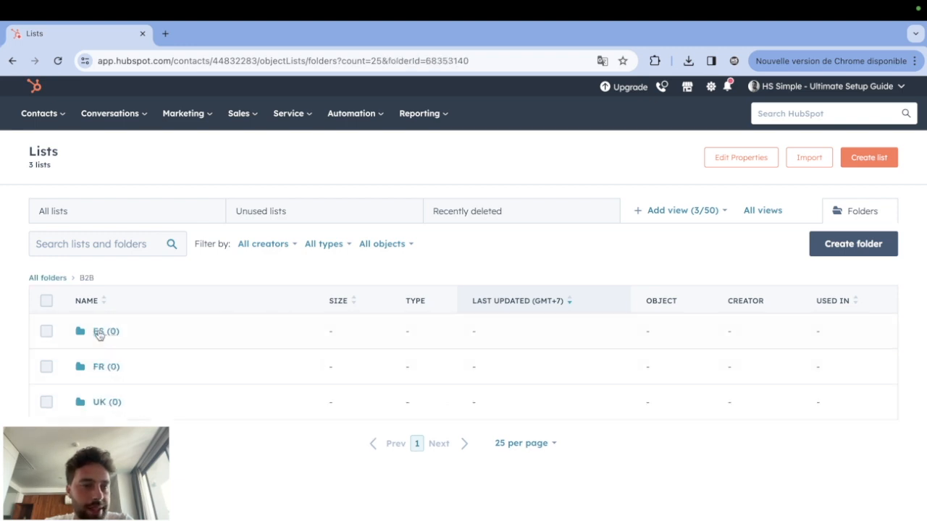
pyautogui.click(100, 402)
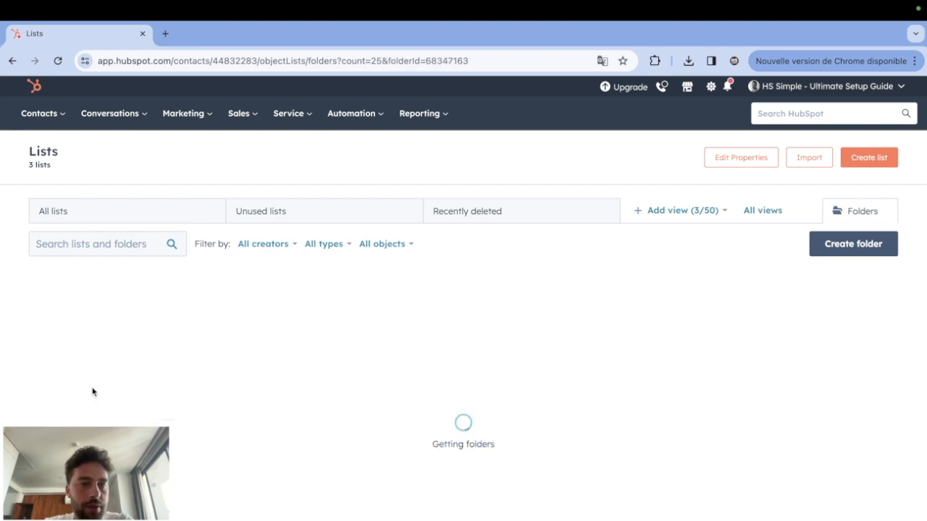